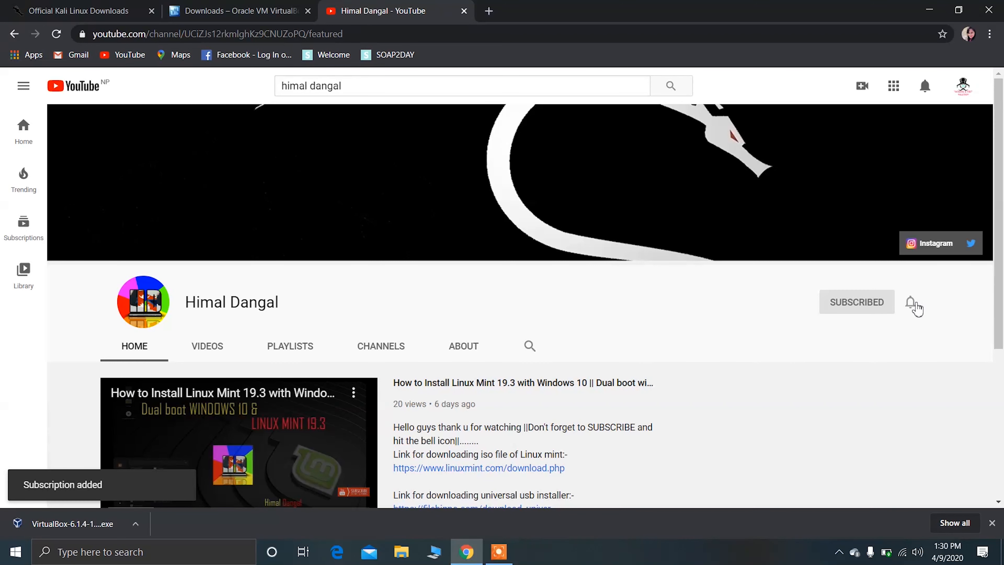
Turn on all notifications for the subscribed YouTube channel and close its page.
click(912, 302)
click(865, 345)
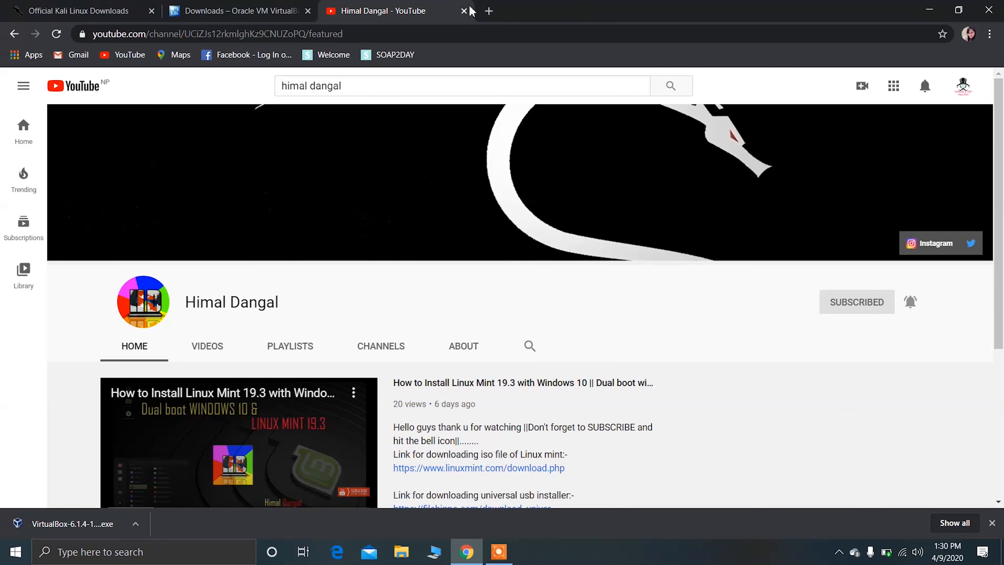
click(465, 11)
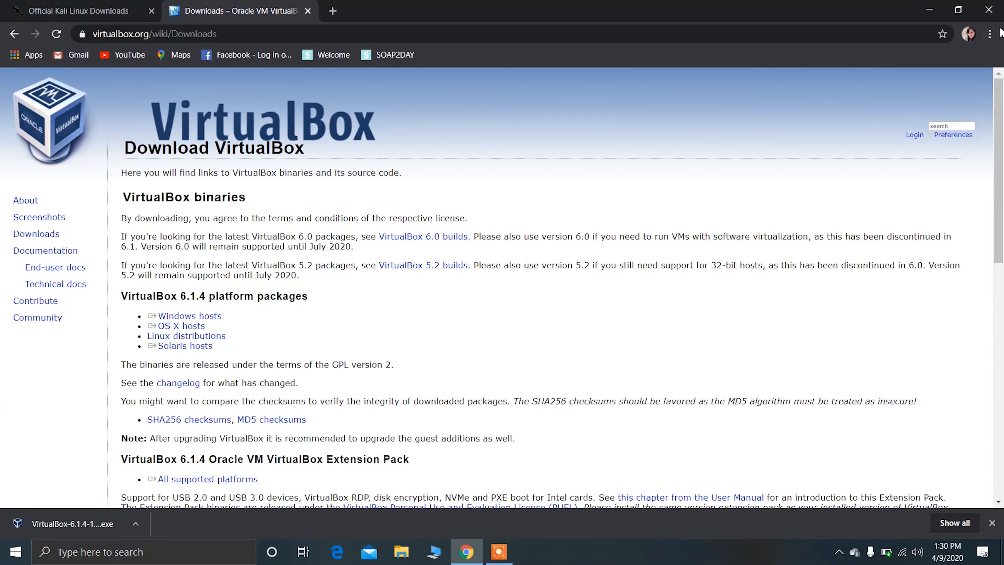
click(930, 9)
right_click(575, 150)
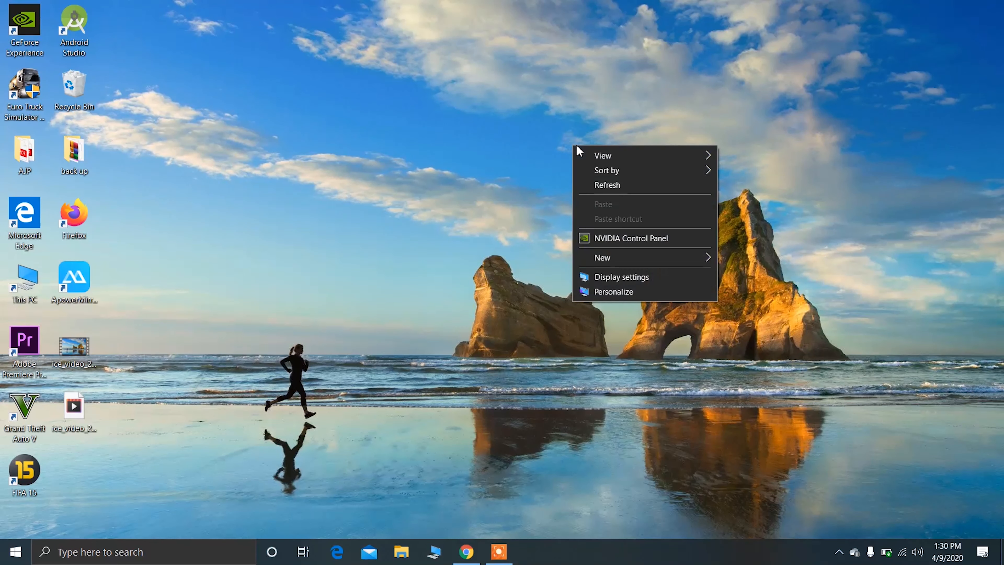
click(616, 186)
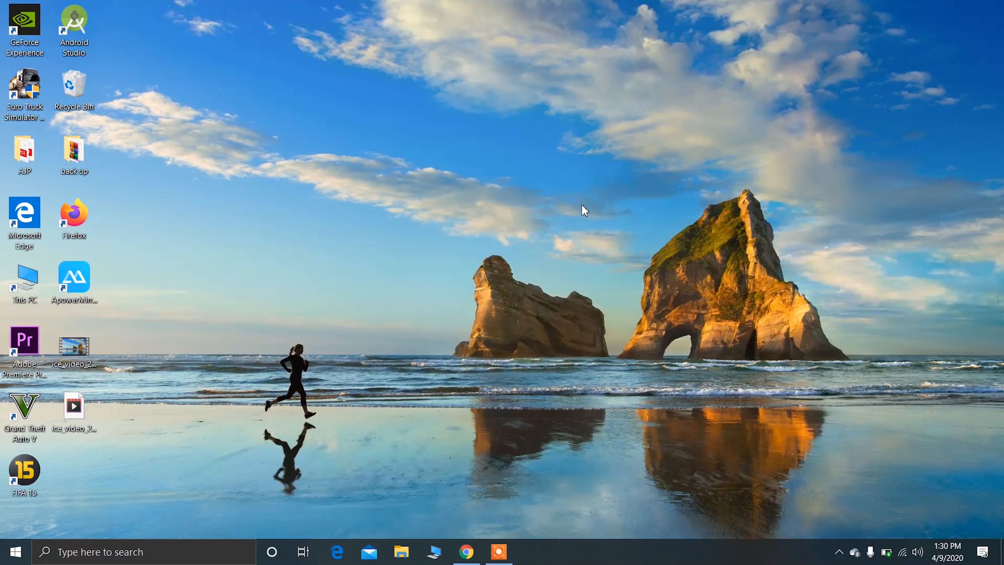
Bring the VirtualBox downloads page back up in Chrome and highlight its web address.
click(466, 551)
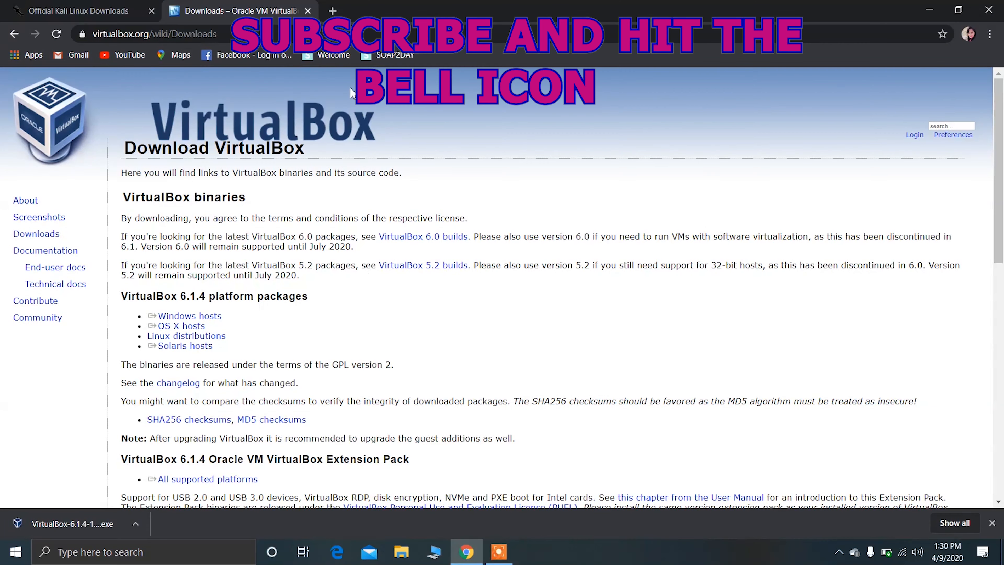
click(119, 34)
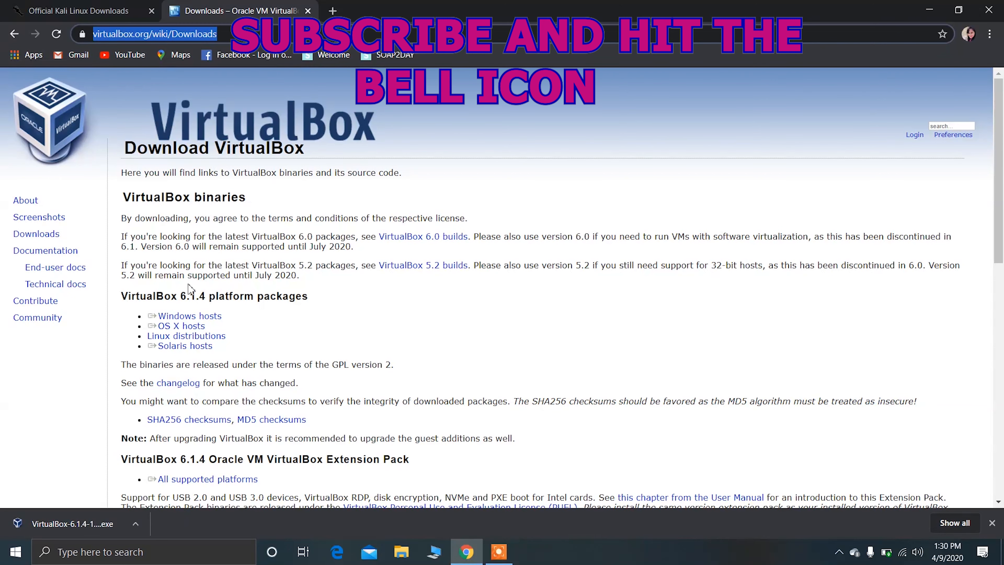
click(367, 303)
click(16, 552)
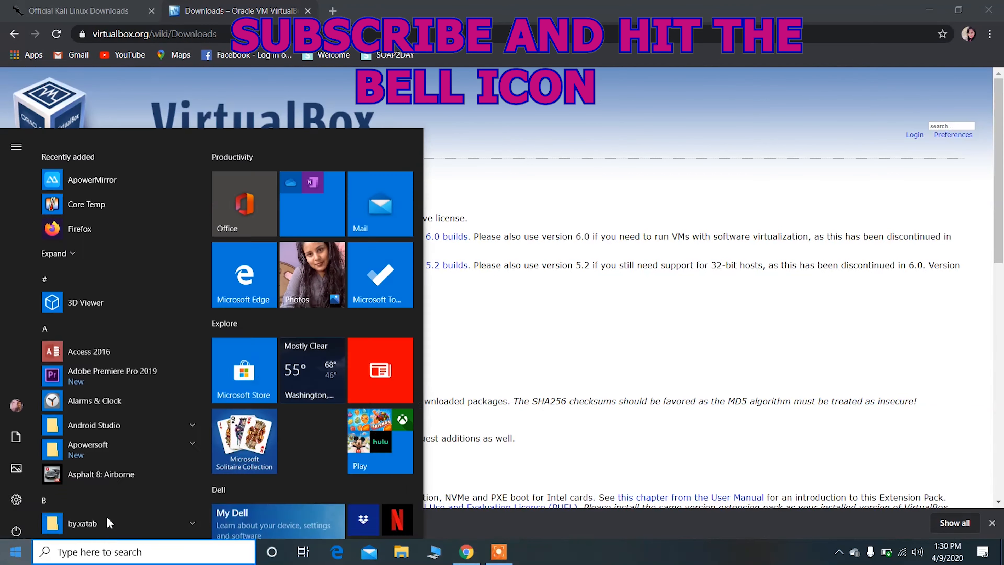
click(578, 335)
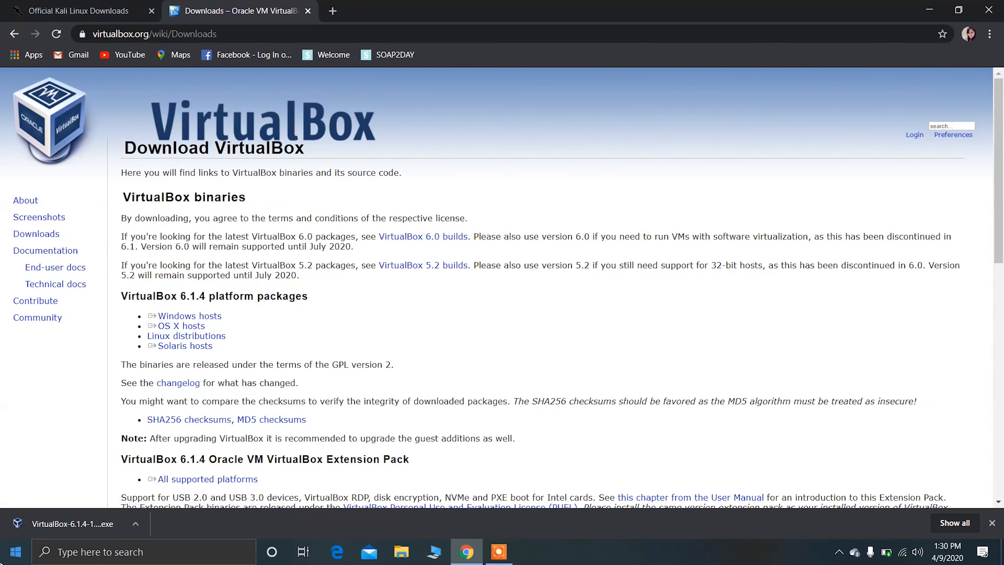
click(15, 552)
click(578, 339)
click(927, 10)
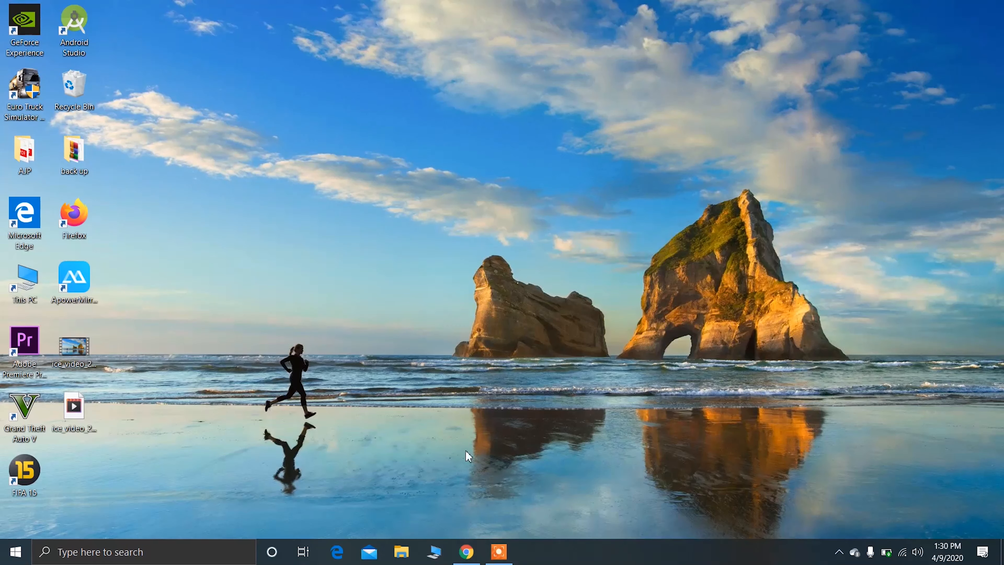
Return to Chrome and view the official Kali Linux Downloads page with its web address highlighted.
click(467, 552)
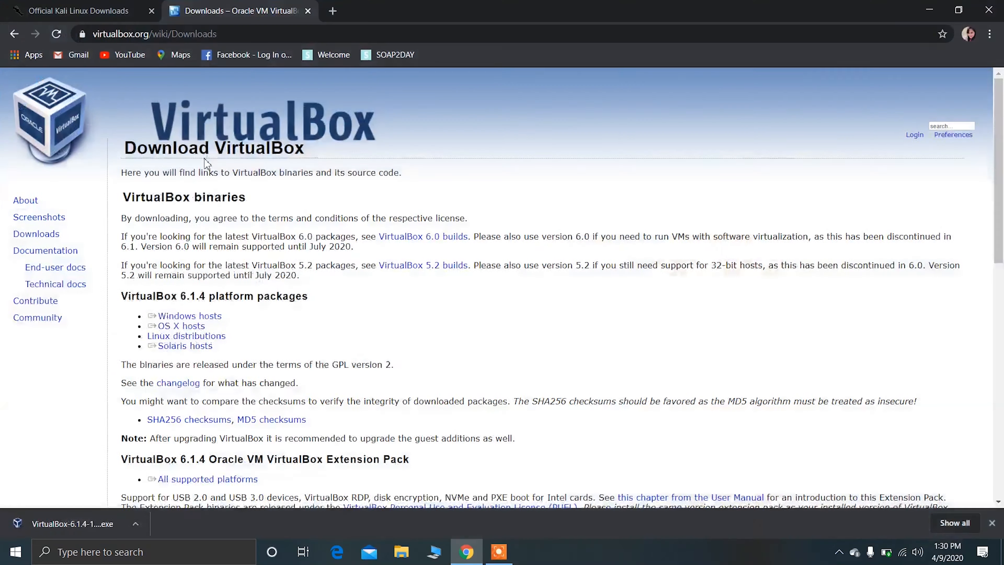
click(61, 16)
click(162, 34)
right_click(166, 36)
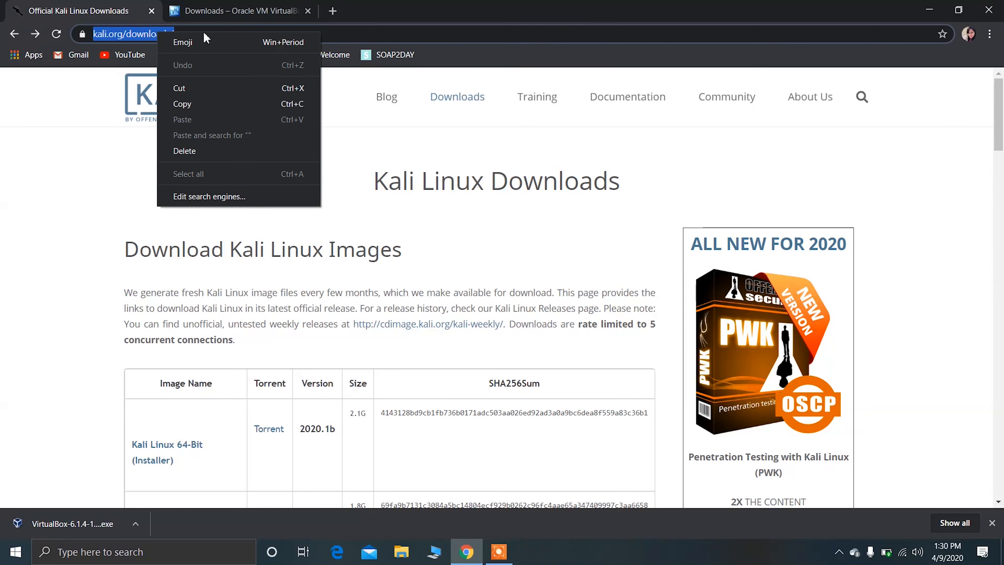
click(496, 31)
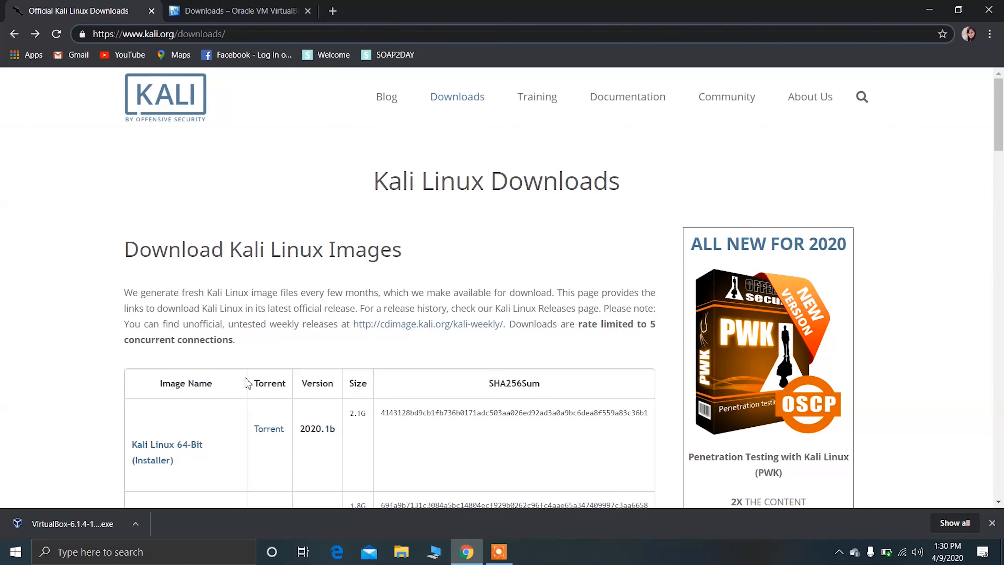
Open the browser's download list and run the VirtualBox-6.1.4-136177-Win.exe installer.
click(233, 6)
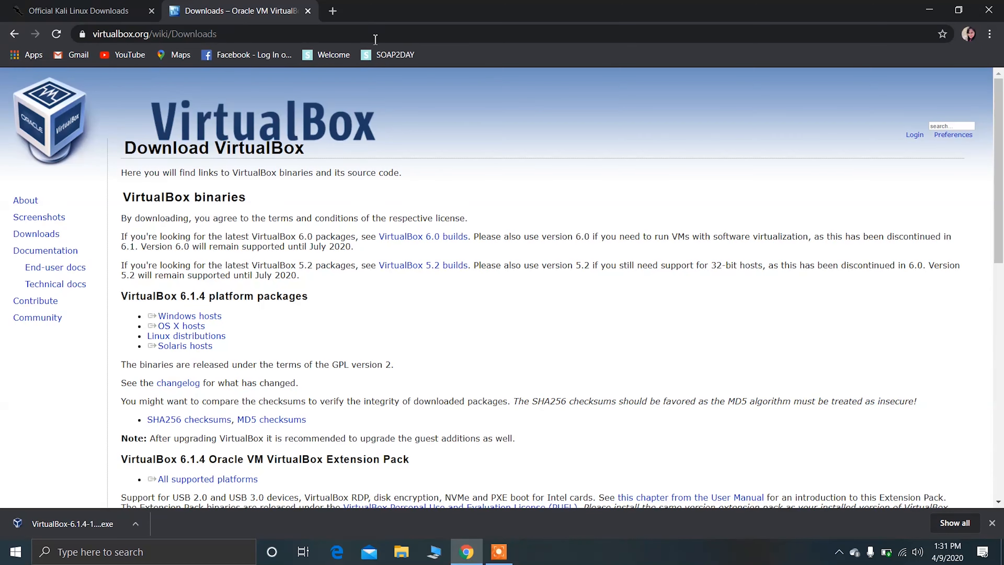
click(990, 34)
click(894, 121)
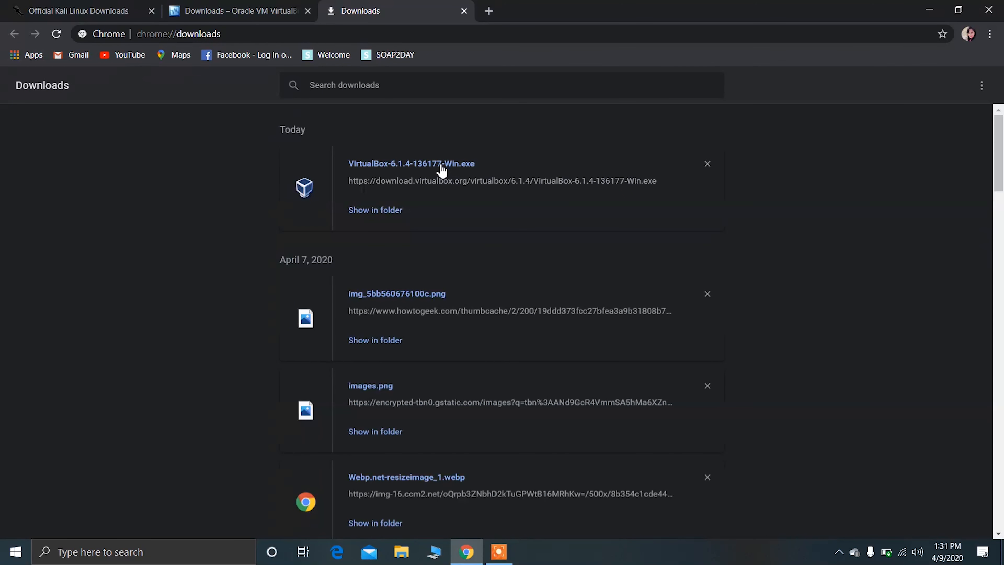
click(440, 166)
double_click(440, 166)
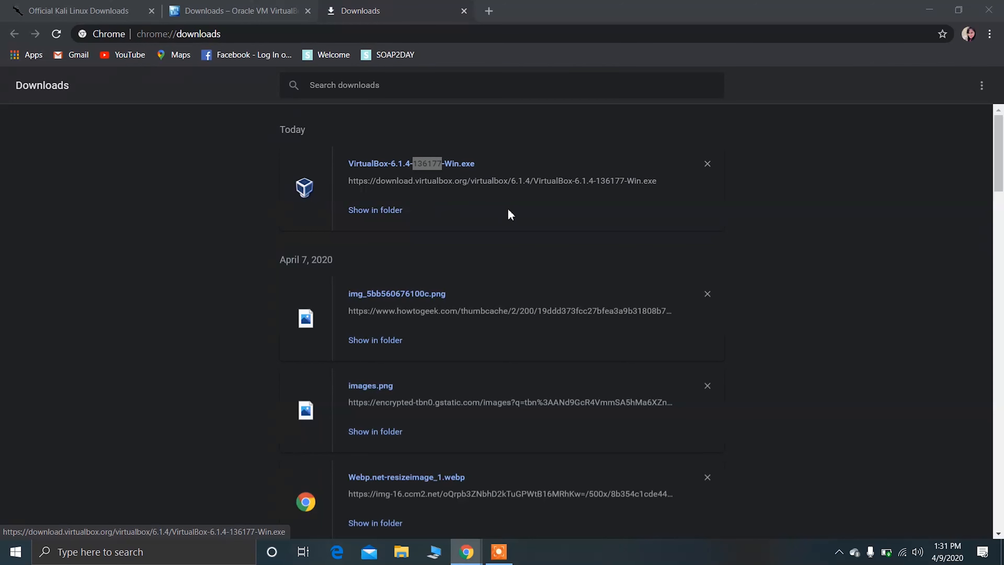
click(497, 203)
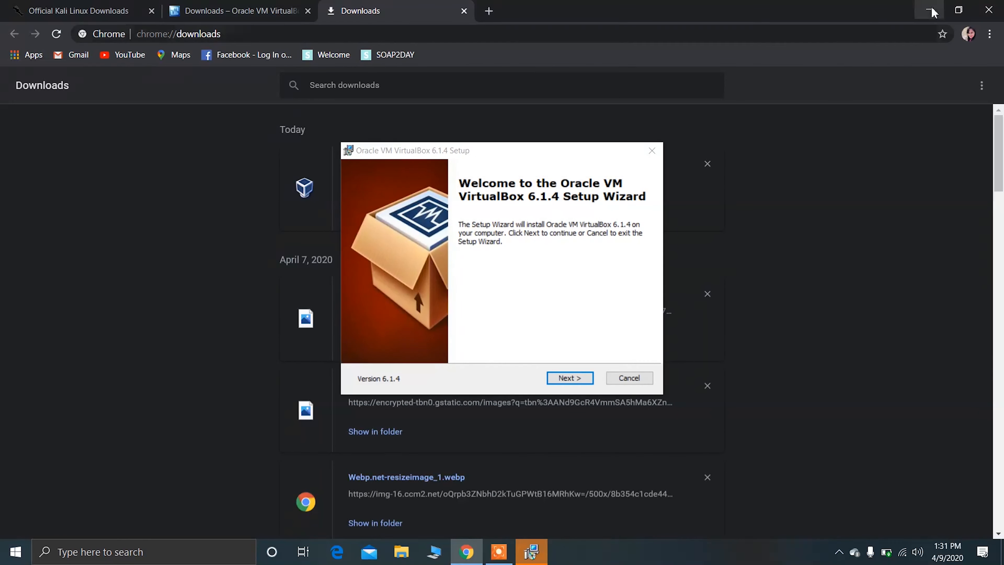
Install Oracle VM VirtualBox 6.1.4 with the default features, location and shortcut options, accepting the network interface reset.
click(930, 10)
click(575, 379)
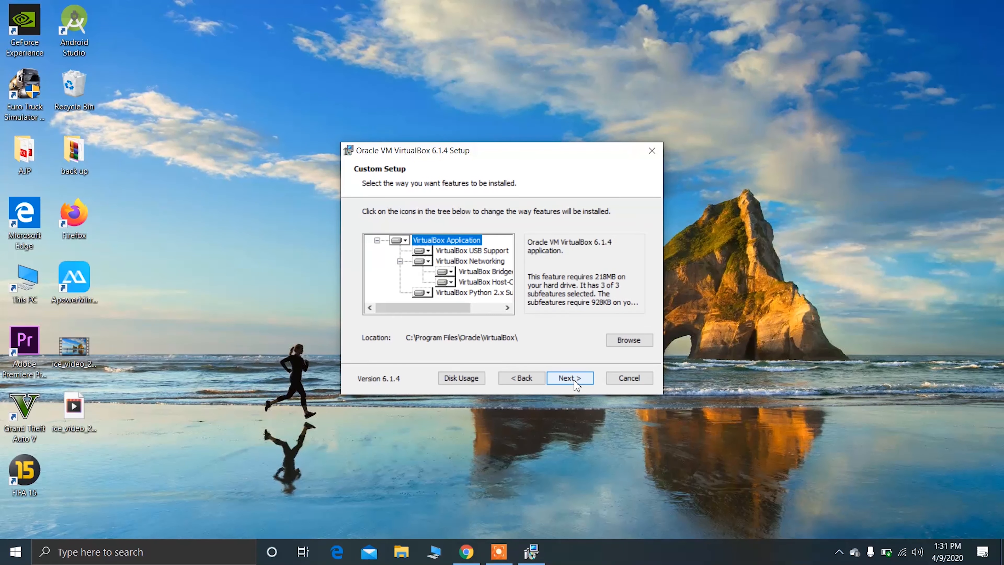
click(575, 379)
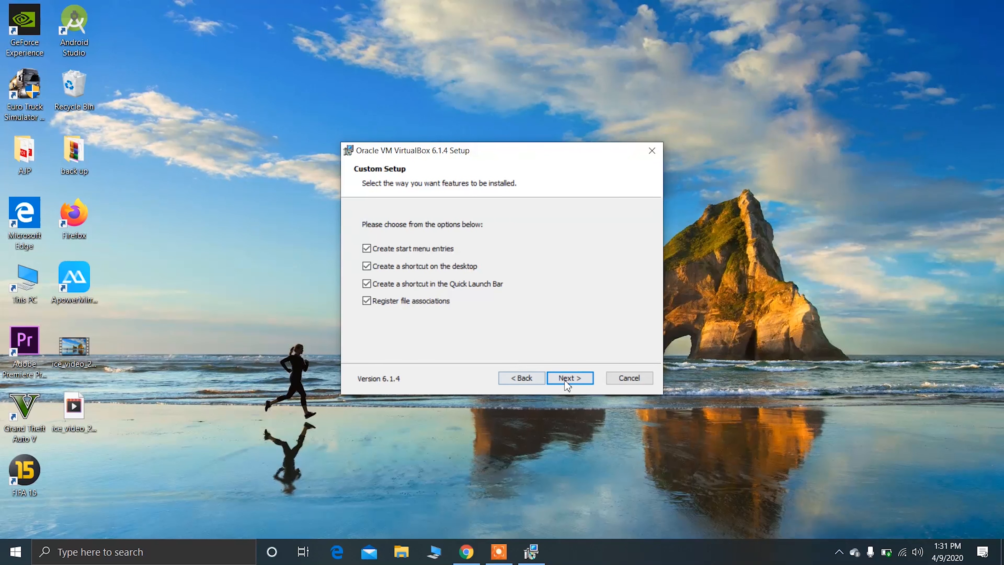
click(575, 379)
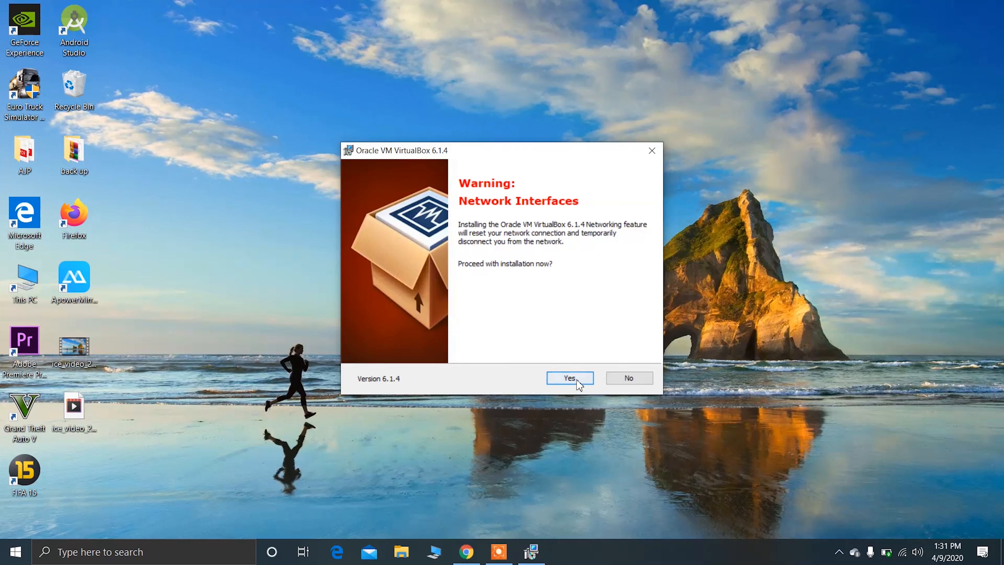
click(573, 378)
click(579, 385)
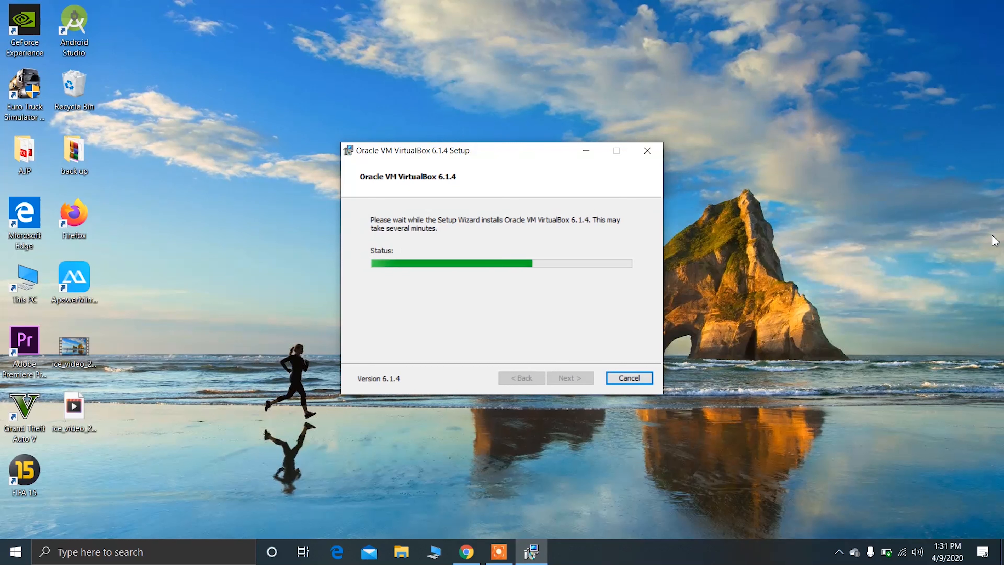
click(565, 277)
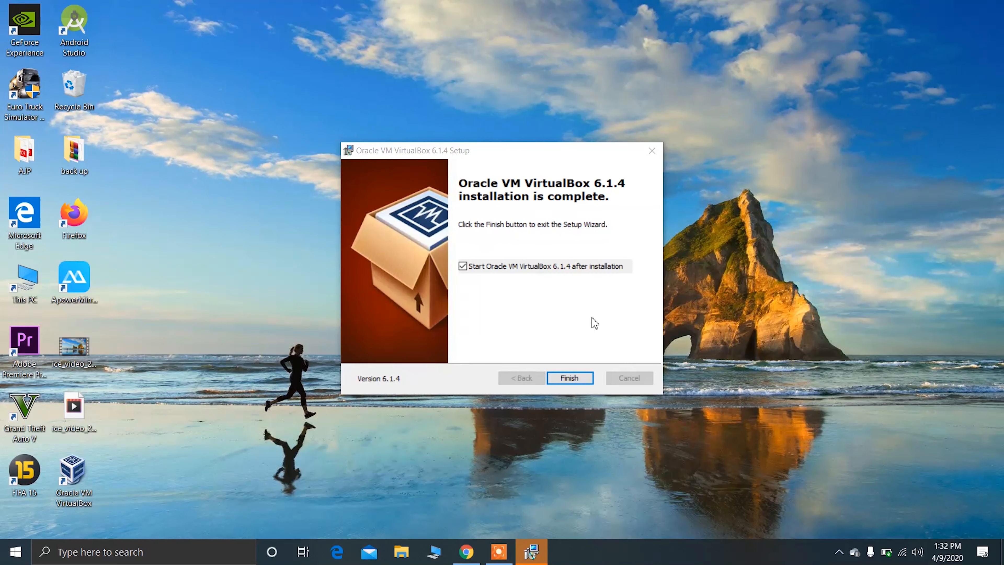
Finish the setup wizard with starting VirtualBox after installation turned off, and refresh the desktop.
click(550, 266)
click(569, 378)
right_click(456, 303)
click(475, 341)
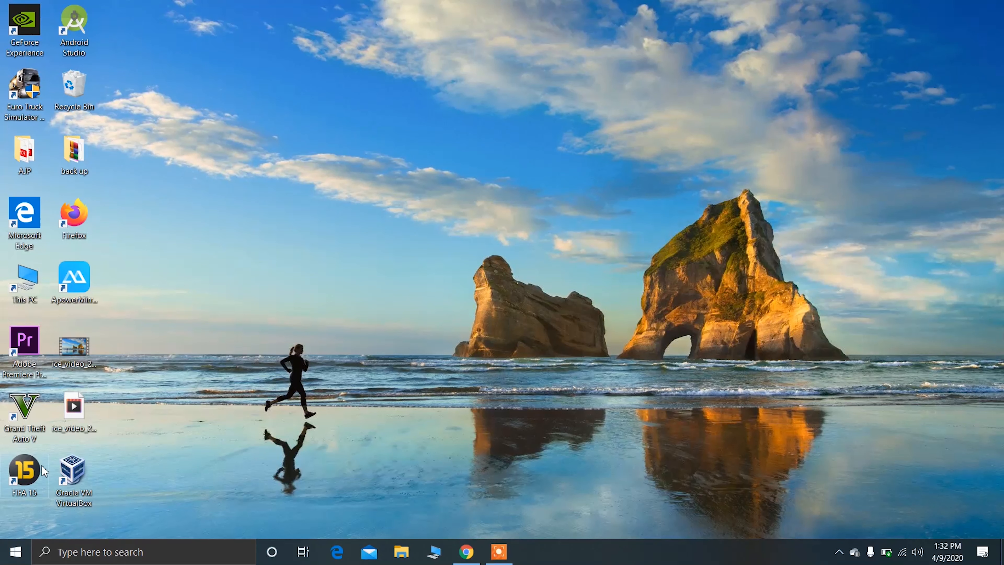
In Oracle VM VirtualBox, set up a new virtual machine named kali linux, version Linux 2.6 / 3.x / 4.x (64-bit), with 2048 MB of memory.
double_click(69, 473)
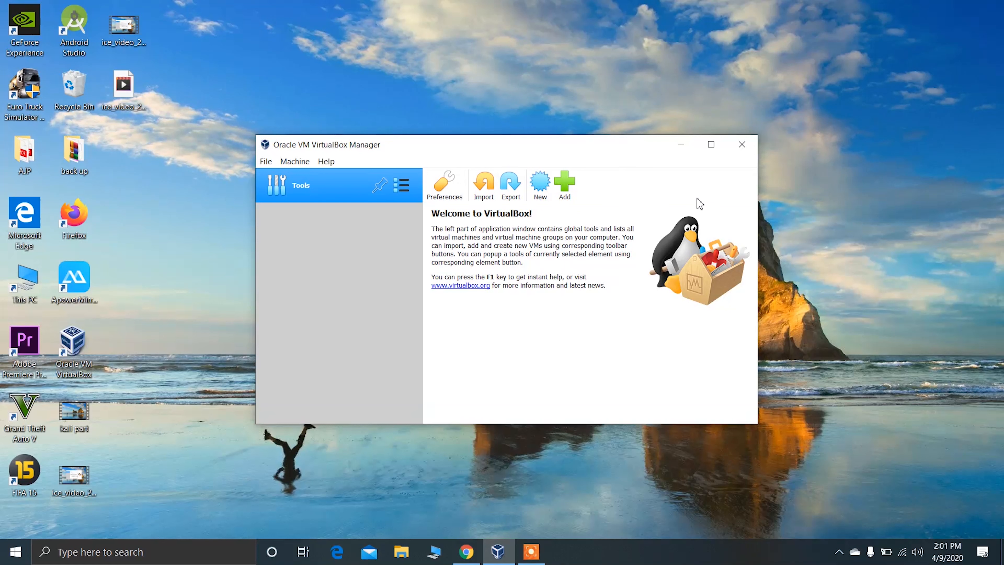
click(544, 194)
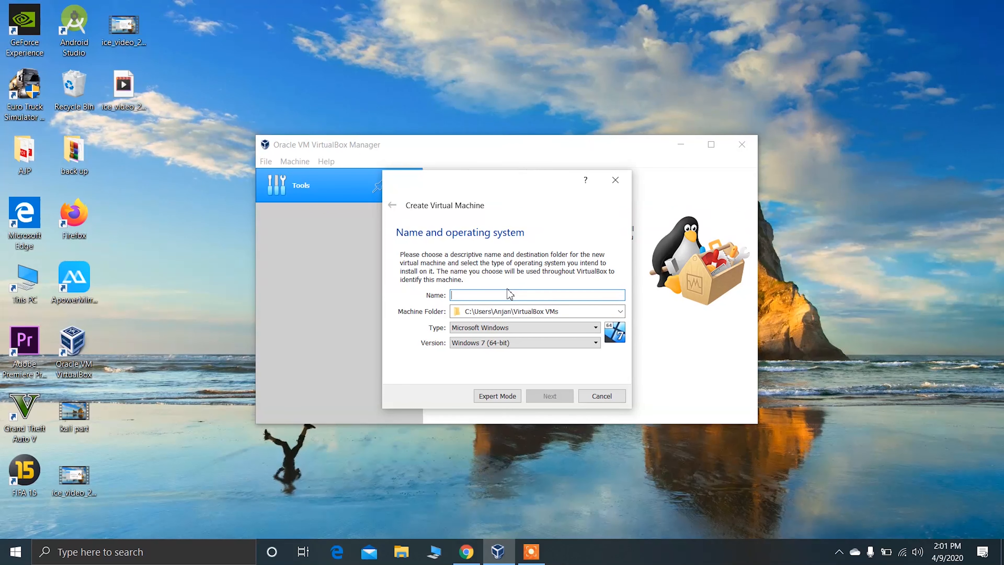
text(kalinu)
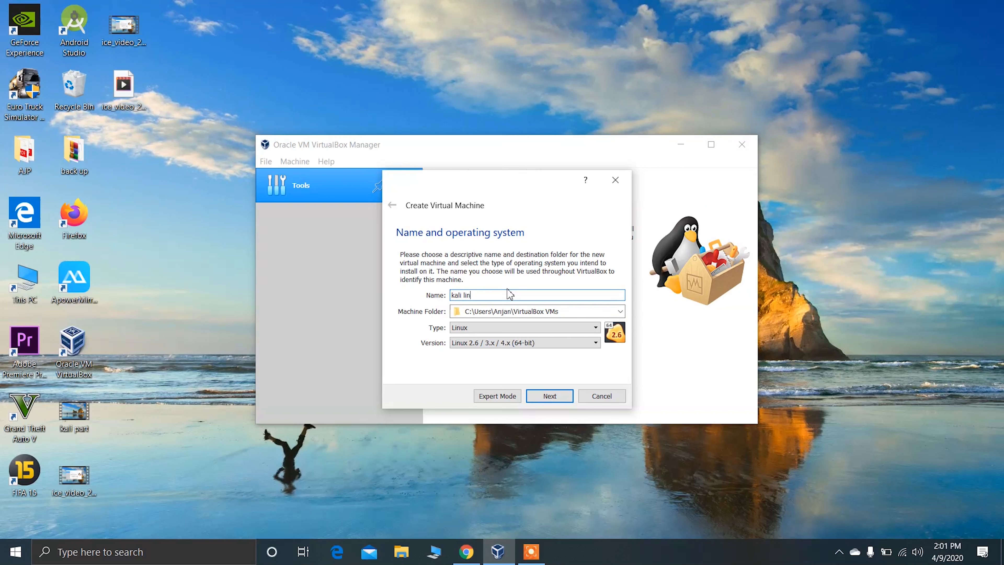
click(494, 327)
click(485, 343)
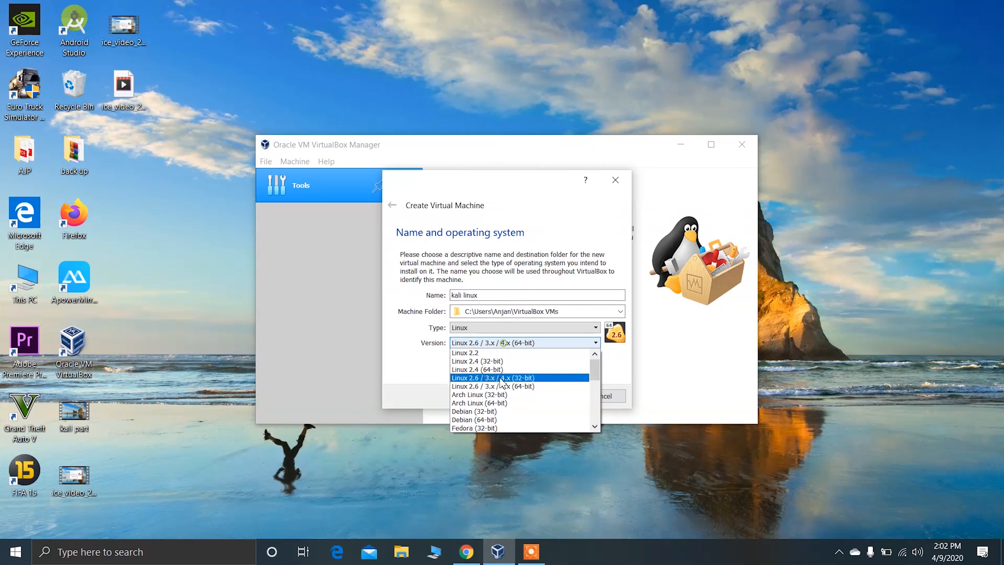
click(495, 388)
click(555, 397)
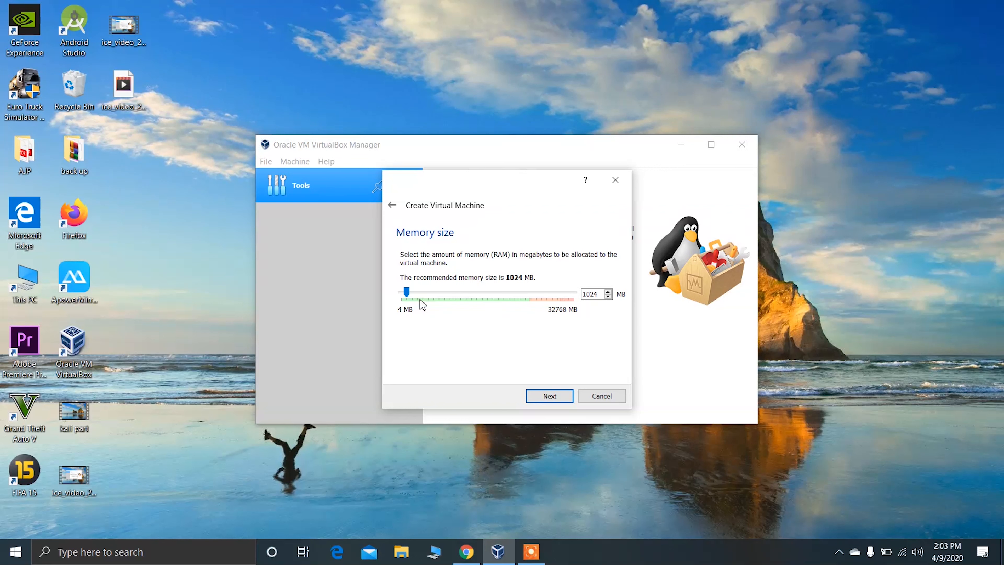
drag(407, 291, 415, 312)
click(569, 396)
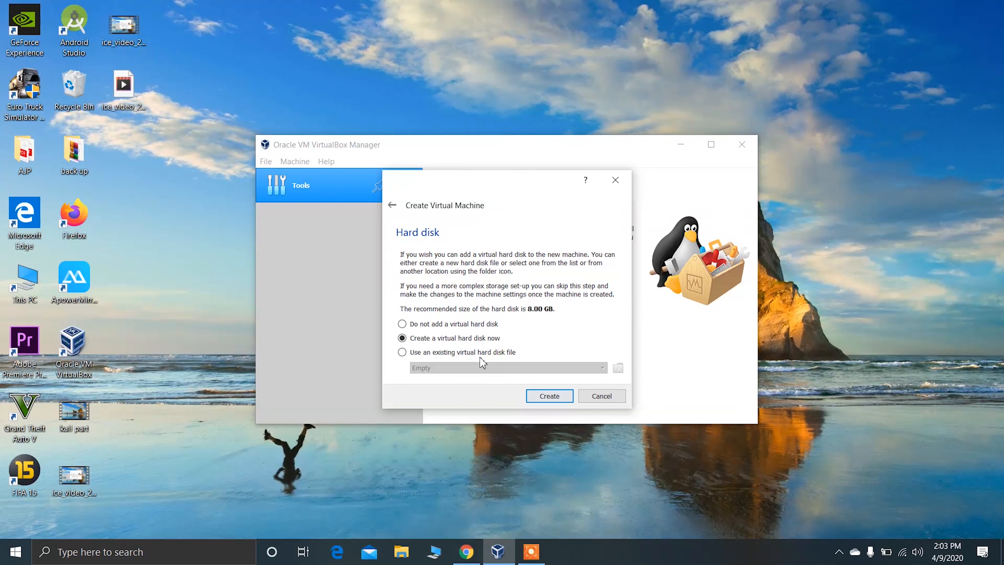
Create a dynamically allocated VDI virtual hard disk of 20.91 GB for the new kali linux machine.
click(556, 396)
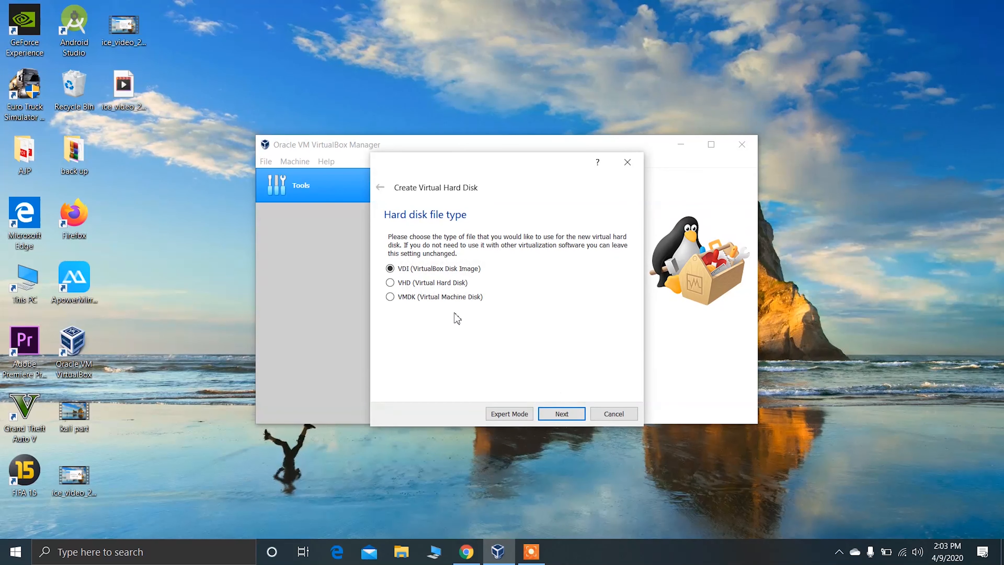
click(561, 414)
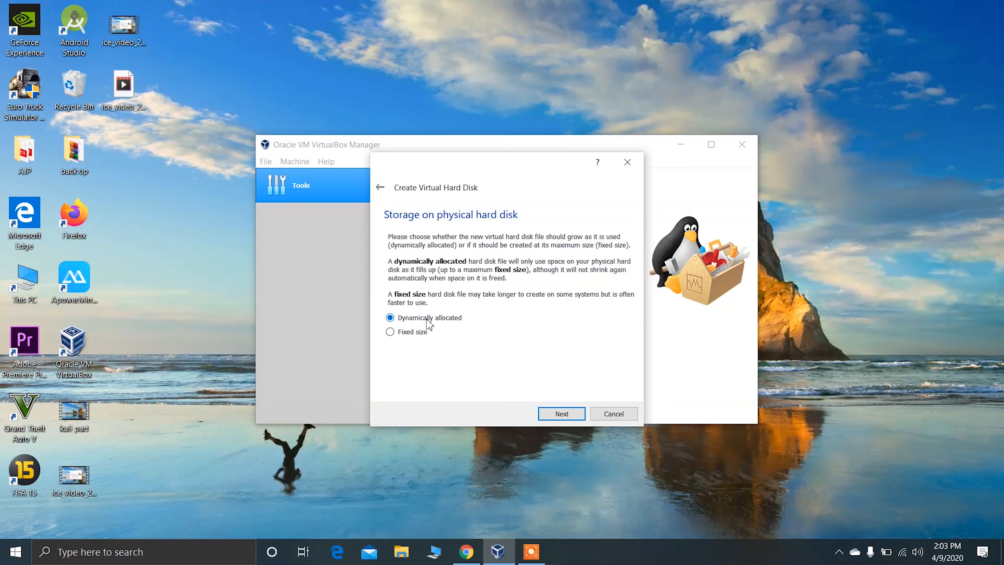
click(561, 413)
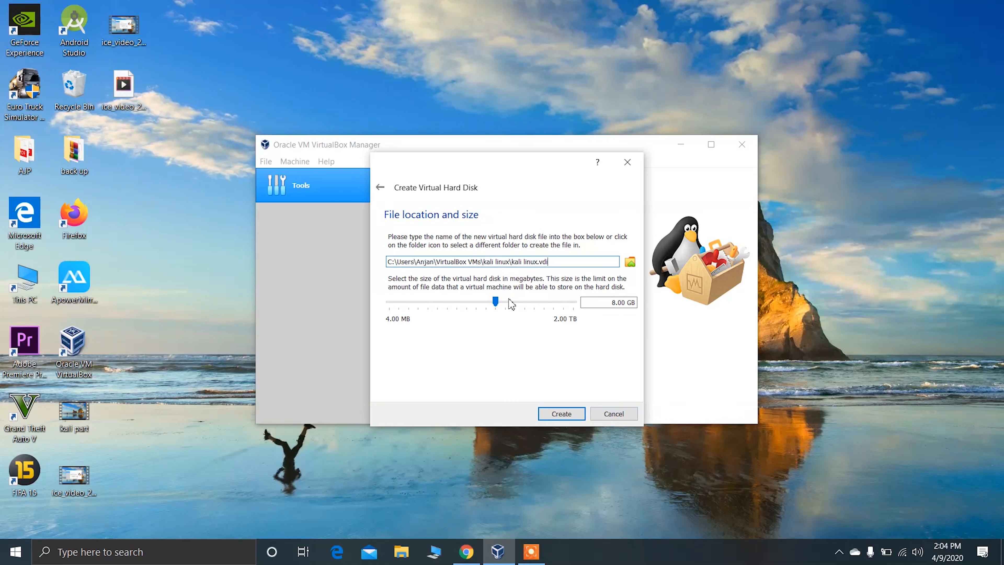
mouse_move(496, 303)
drag(495, 304, 516, 307)
click(568, 418)
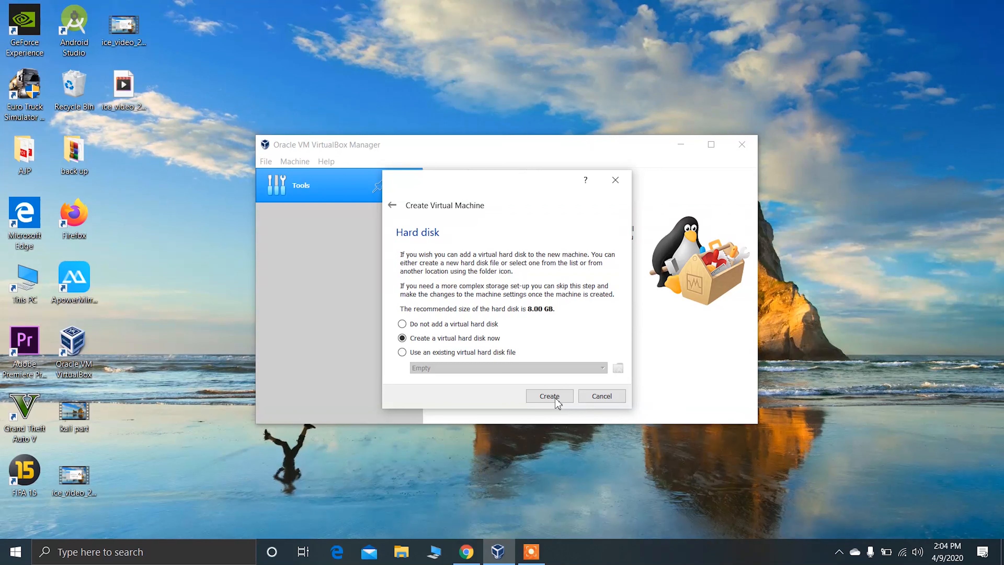
click(555, 396)
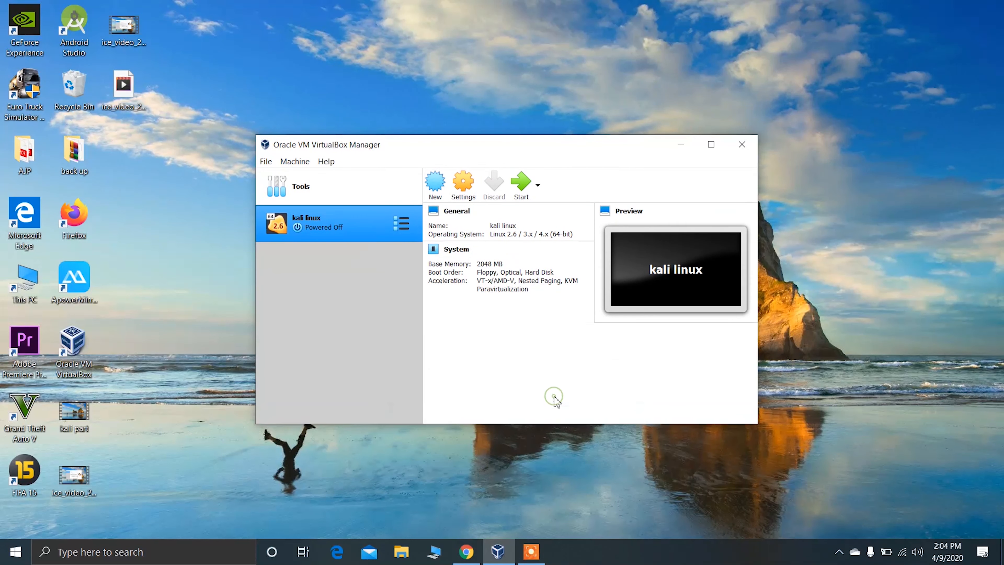
Set the kali linux machine's shared clipboard and drag'n'drop to Bidirectional in its advanced general settings, with the manager window maximized.
click(712, 145)
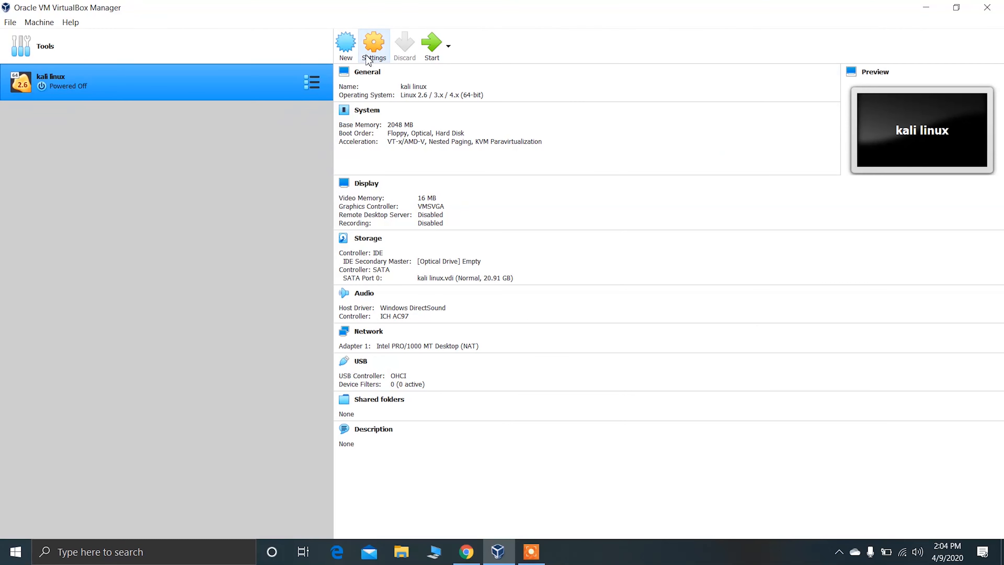
click(383, 54)
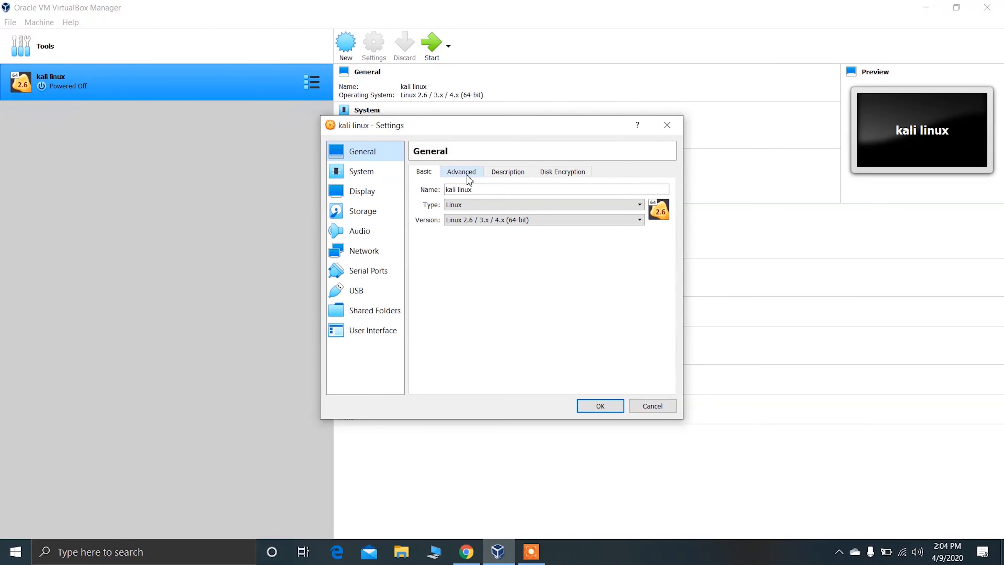
click(468, 177)
click(498, 207)
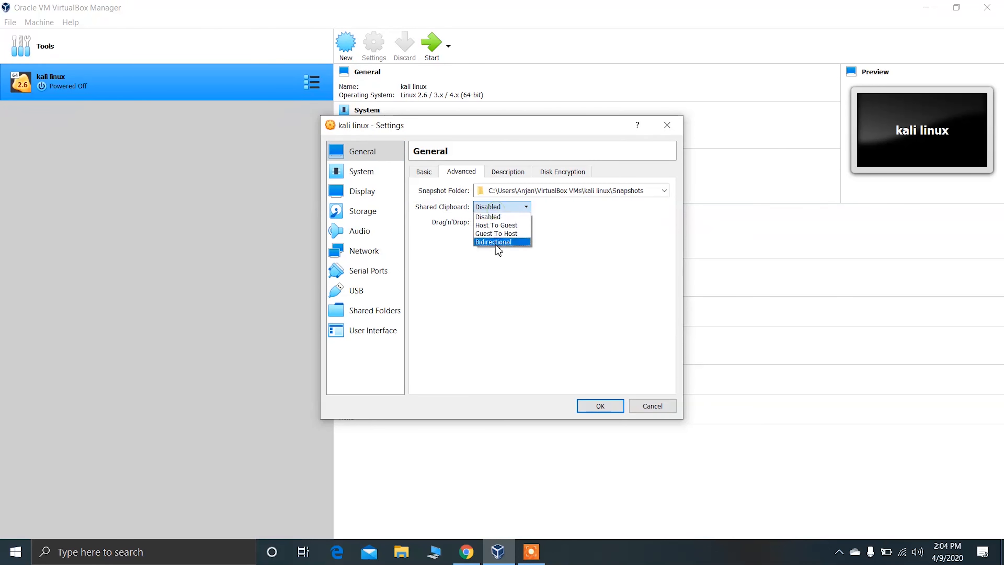
click(494, 241)
click(499, 222)
click(510, 259)
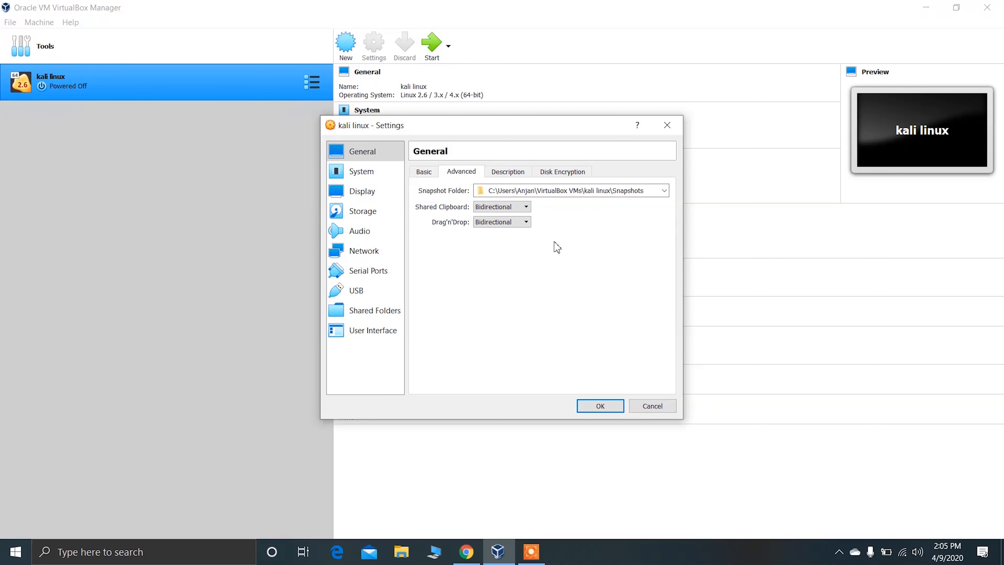
Set the kali linux machine's processor count to 3 CPUs in the system settings.
click(380, 181)
click(486, 174)
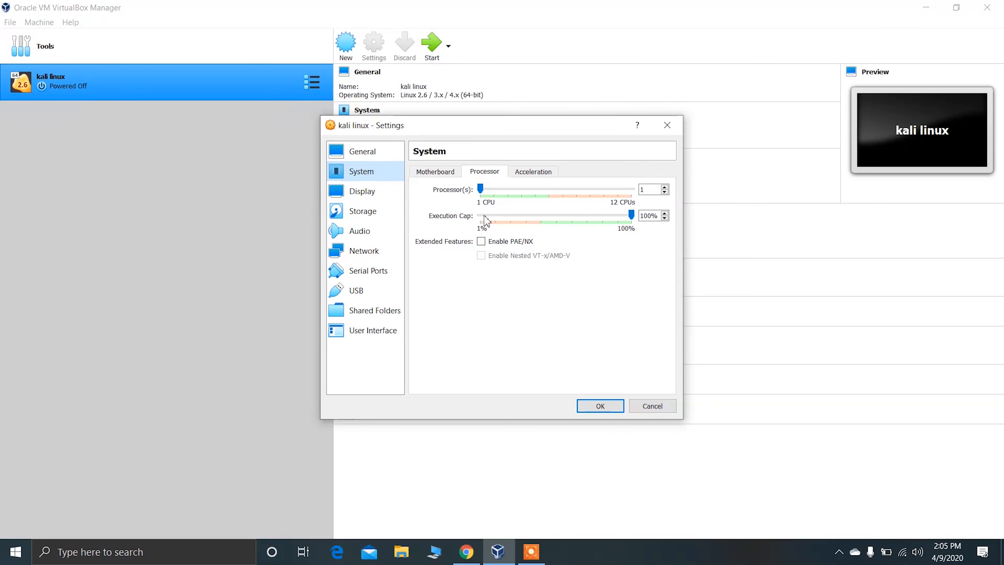
drag(482, 195, 515, 220)
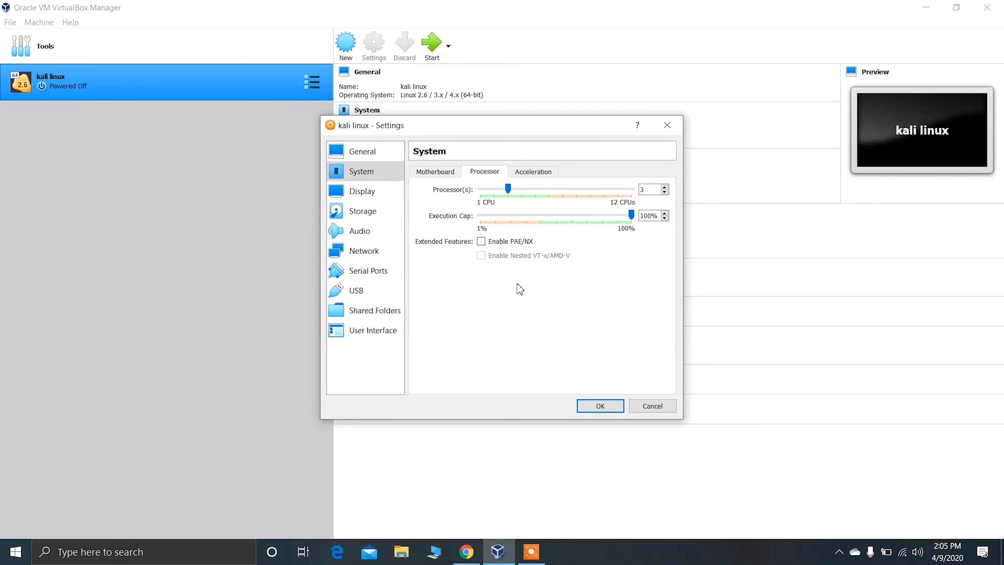
Raise the machine's video memory to 128 MB and enable 3D acceleration in the display settings.
click(385, 198)
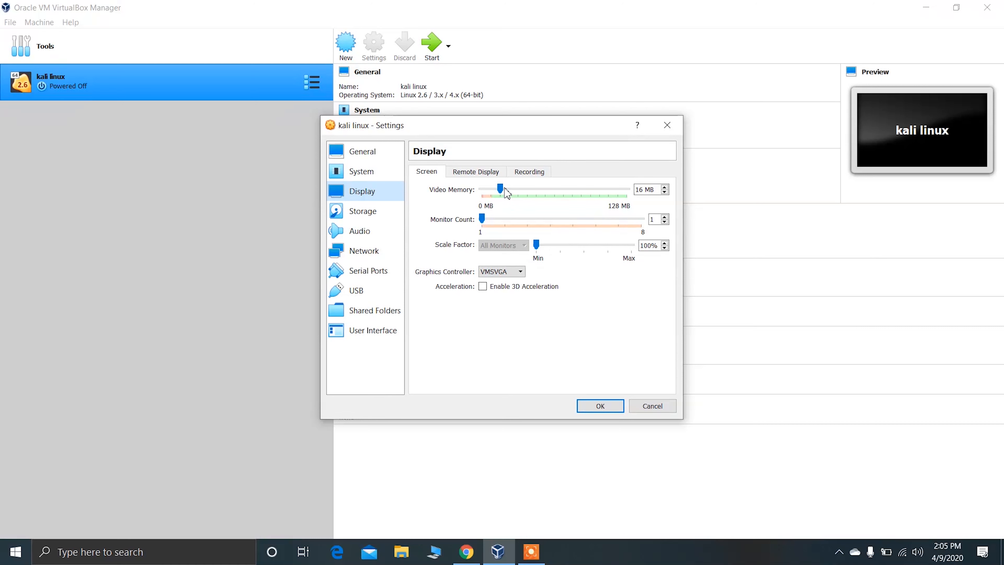
drag(501, 189, 515, 195)
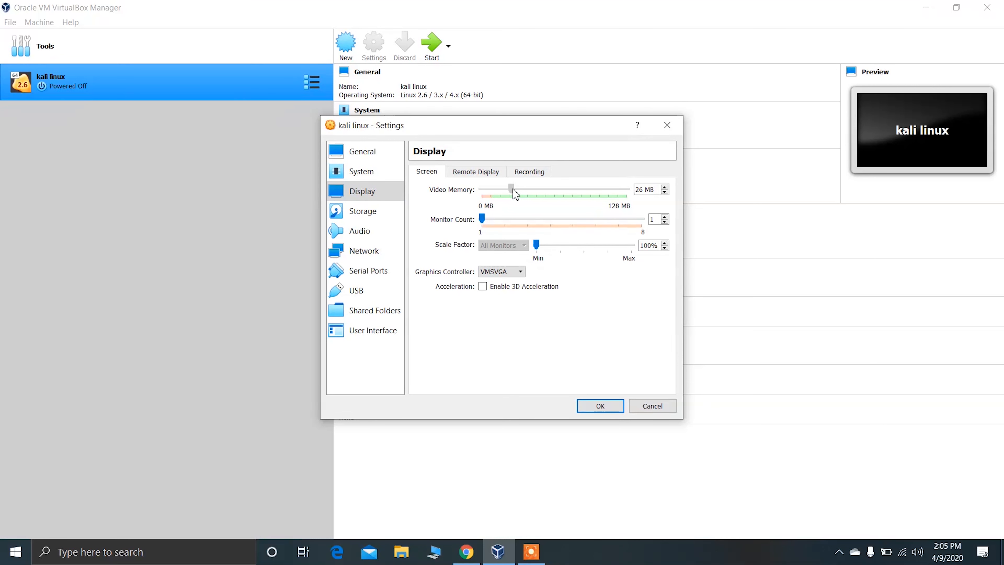
drag(515, 195, 634, 194)
click(622, 185)
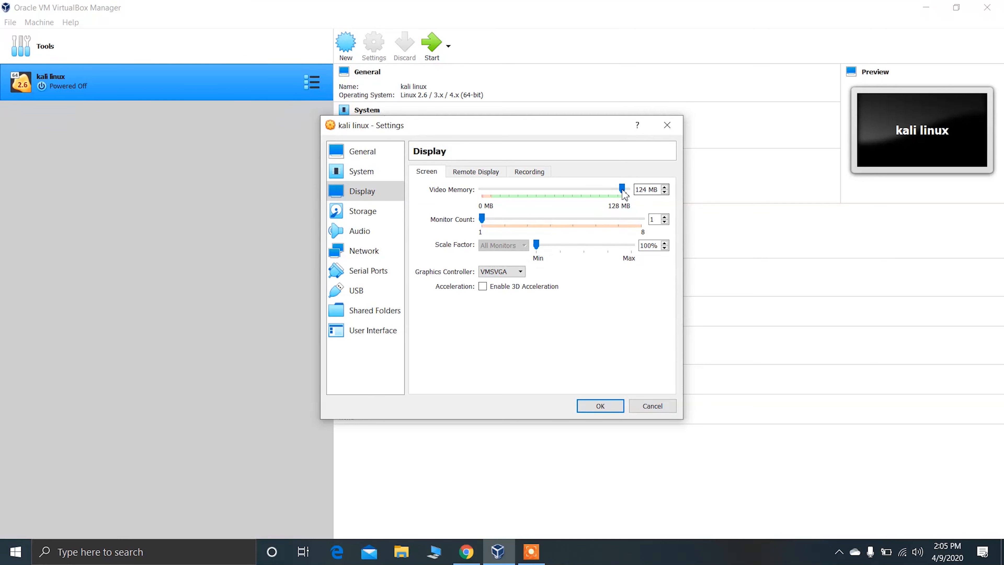
click(625, 189)
click(484, 288)
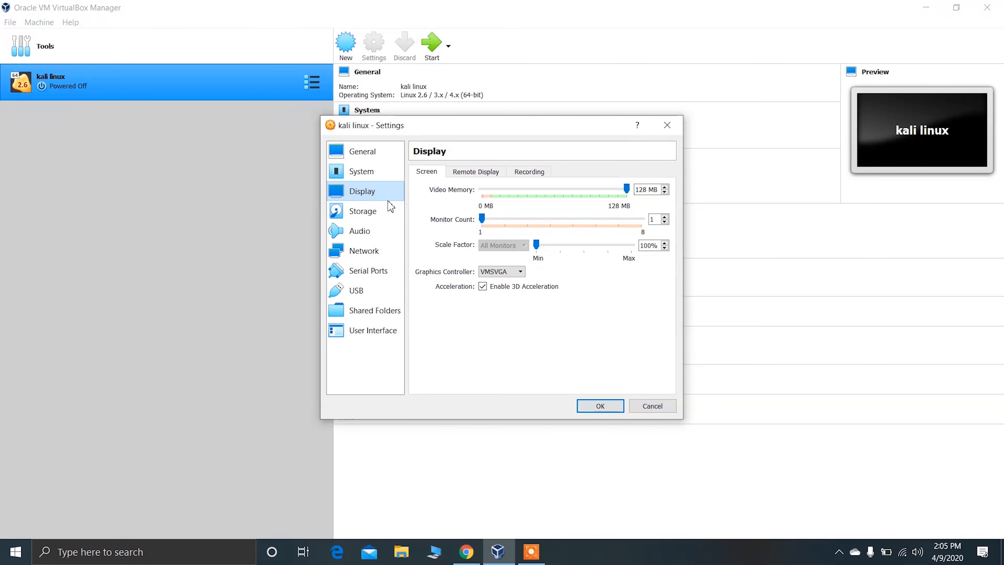
Load kali-linux-2020.1b-installer-amd64 from the back up folder into the machine's empty optical drive and save the settings.
click(374, 216)
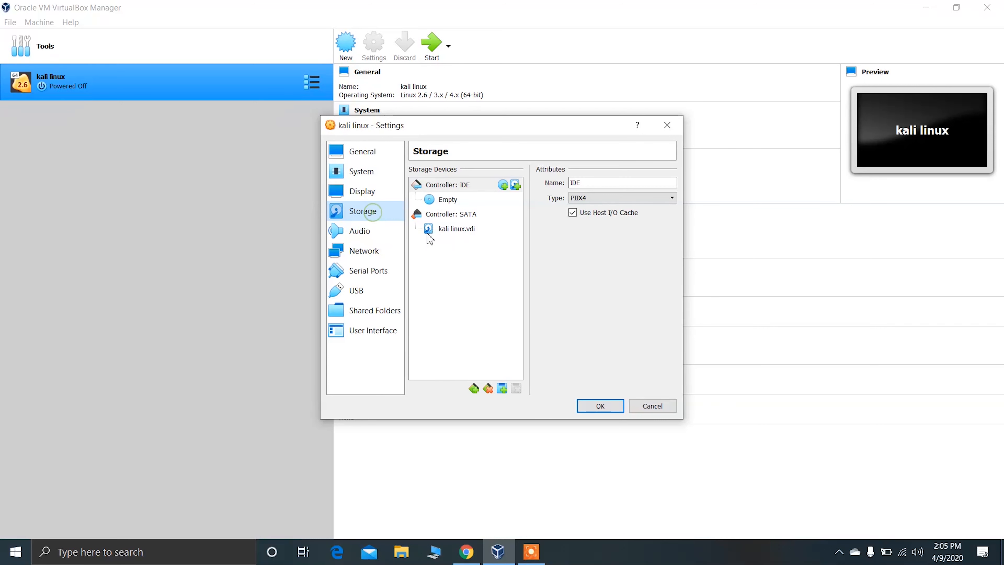
click(438, 203)
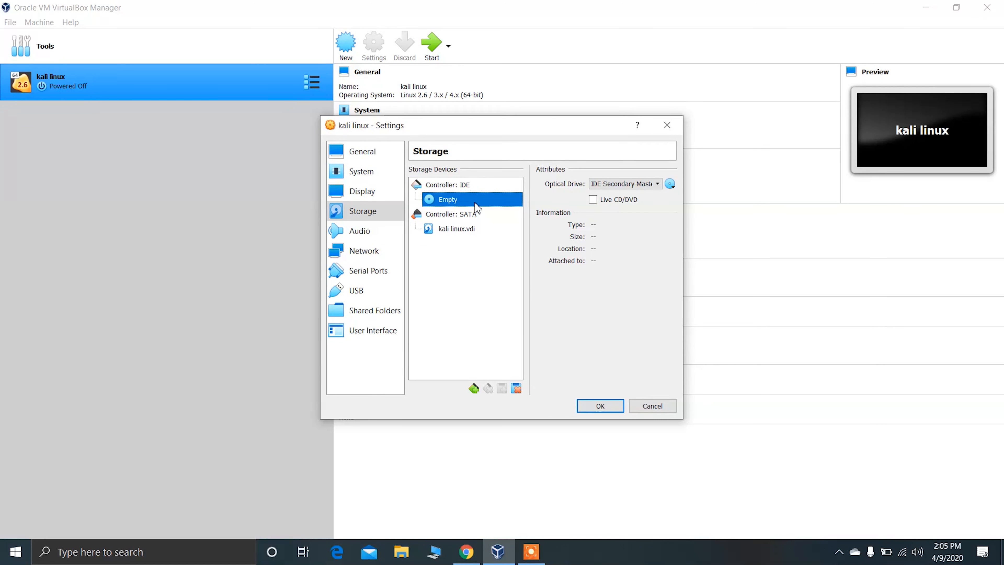
click(675, 186)
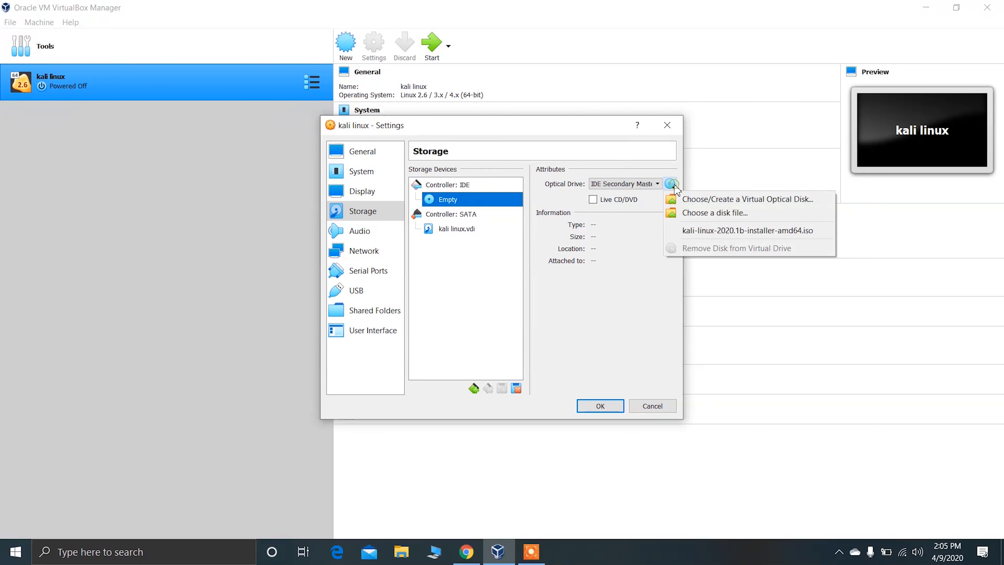
click(713, 200)
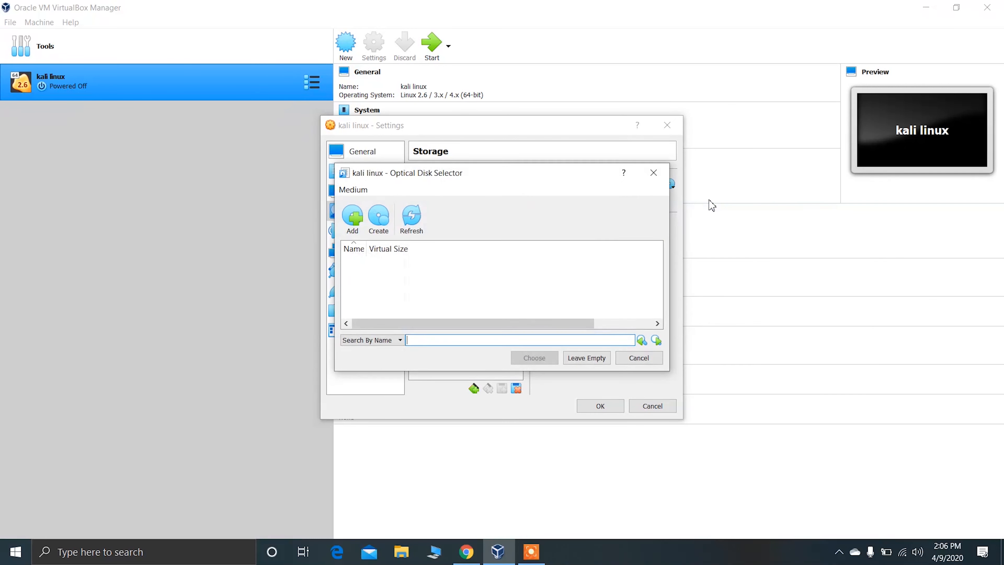
click(352, 217)
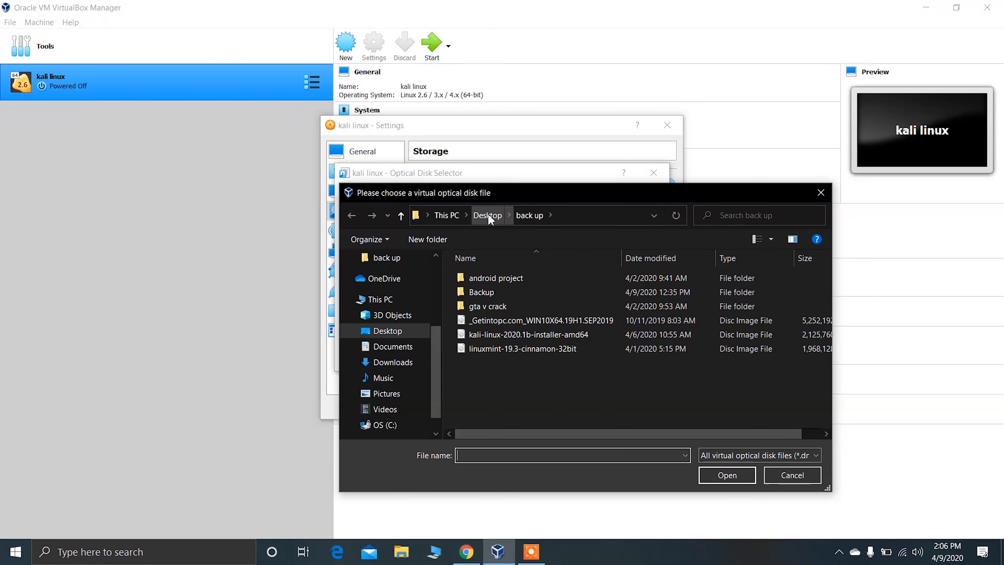
click(527, 336)
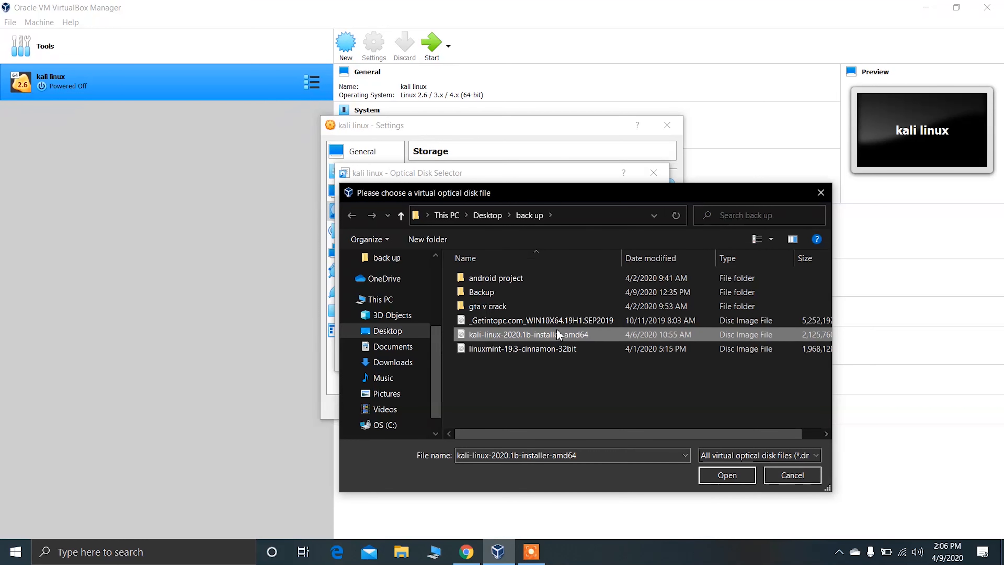
click(720, 472)
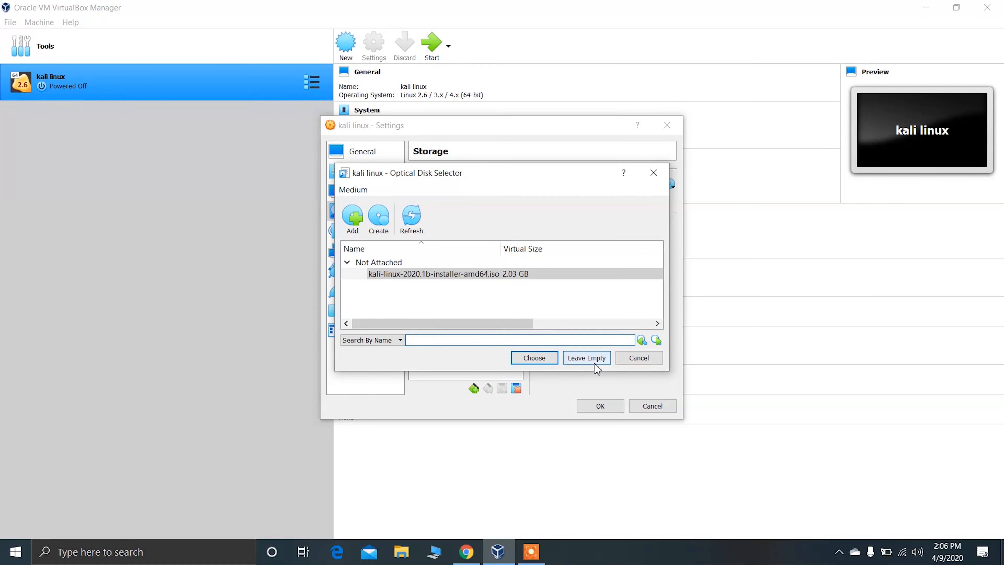
click(524, 360)
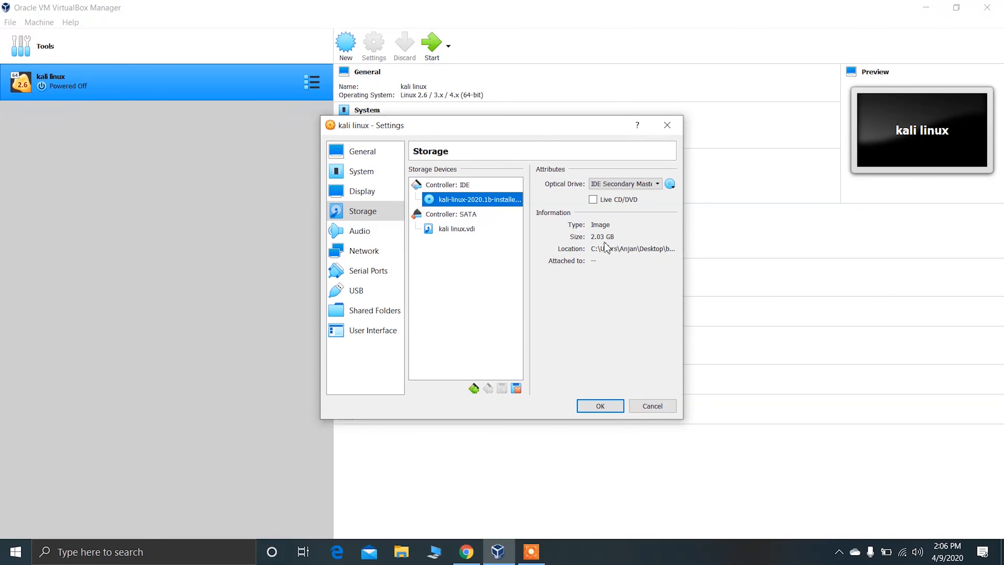
click(610, 409)
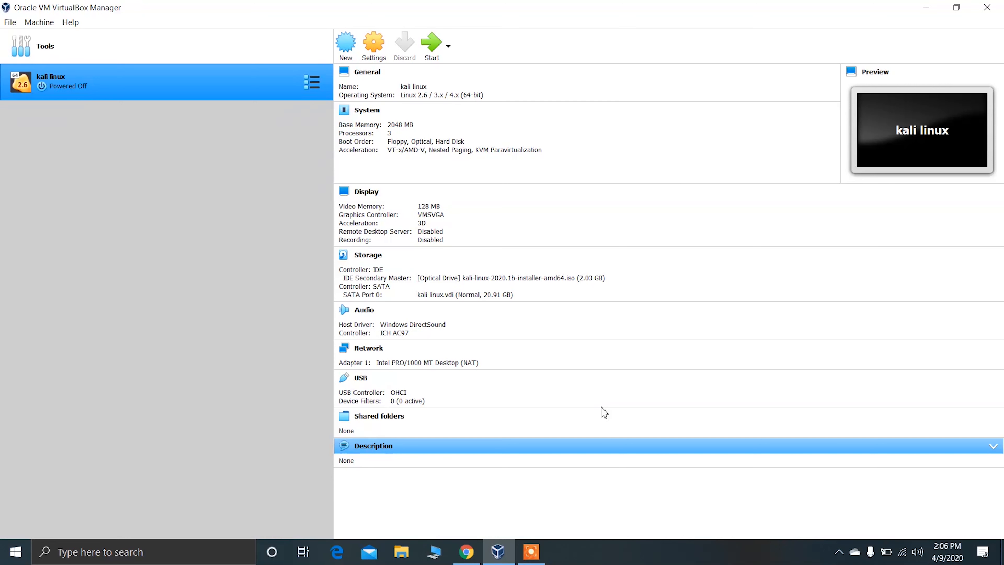
Start the kali linux machine, dismiss the keyboard capture notice and launch the Graphical install from the installer menu.
click(432, 52)
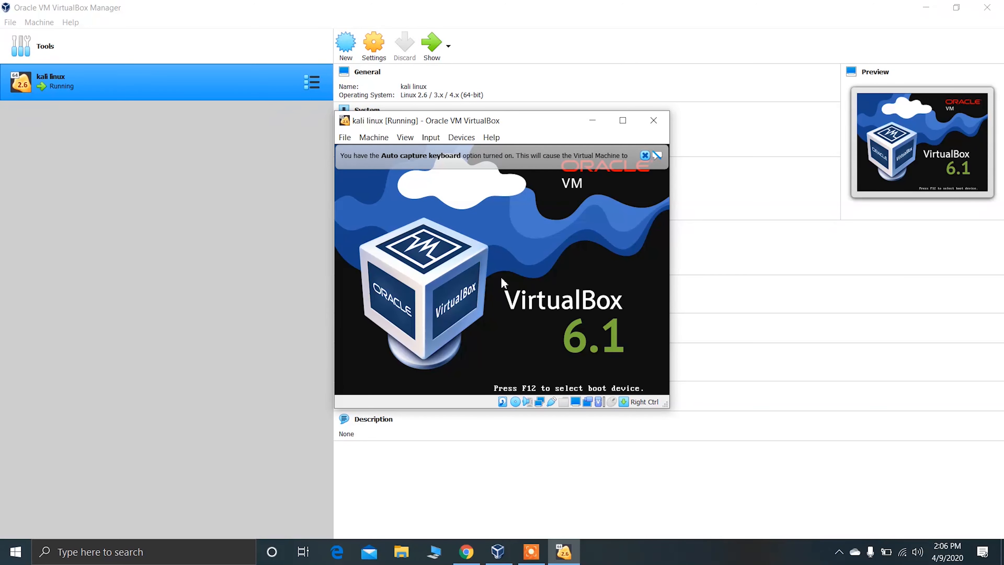
click(645, 155)
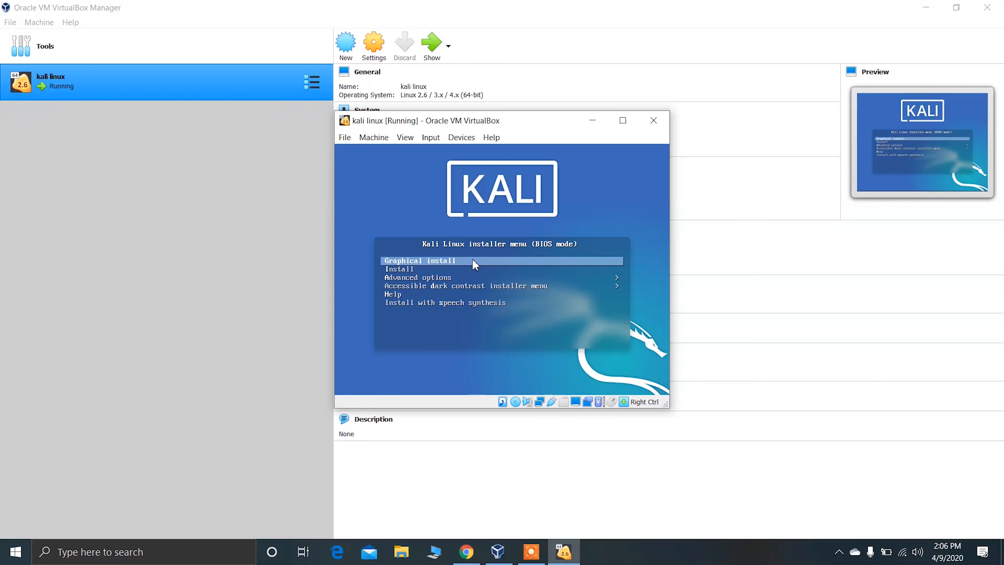
key(Return)
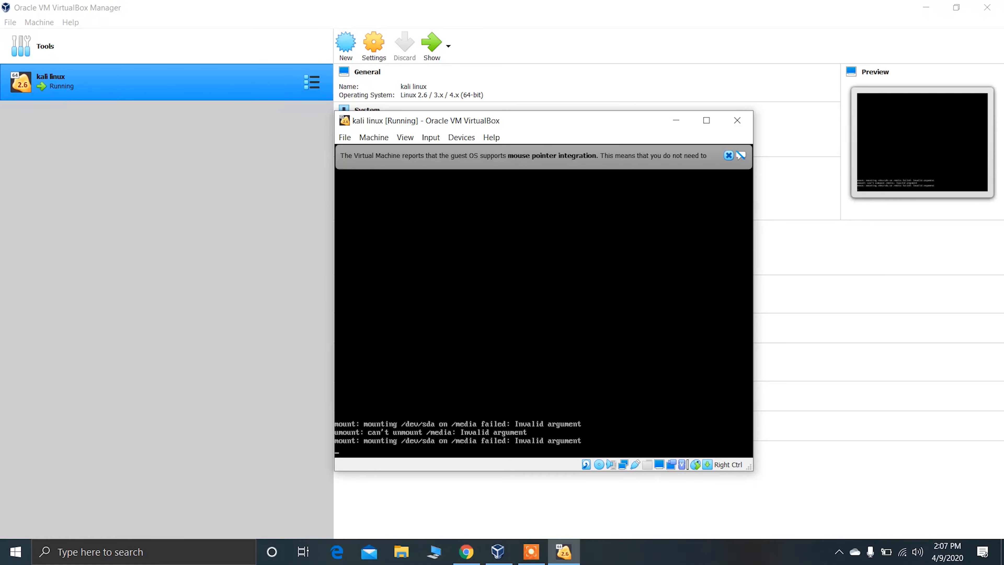
key(F7)
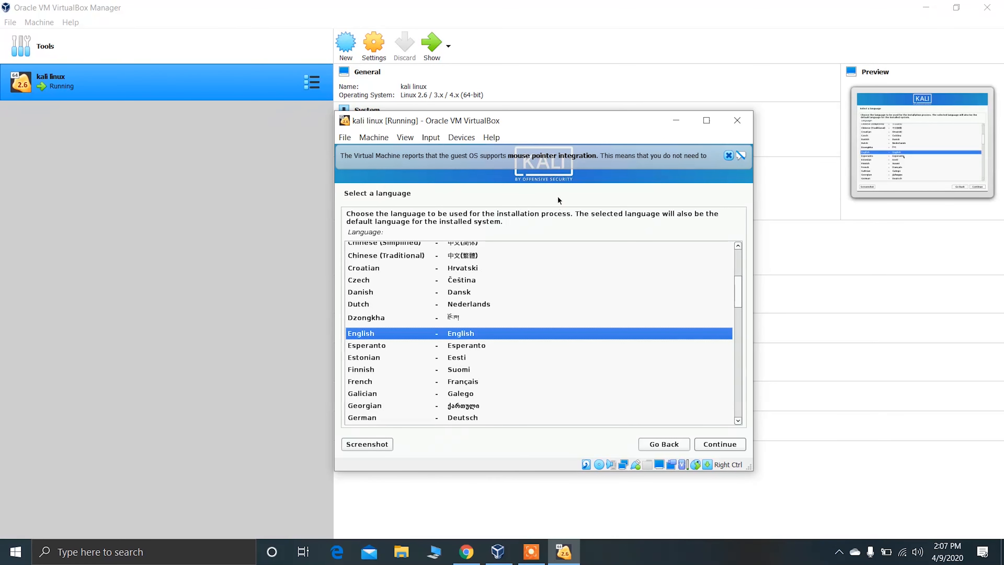
Set the Kali installer to English, United States and the American English keymap, and minimize the VirtualBox Manager window.
click(729, 156)
click(710, 447)
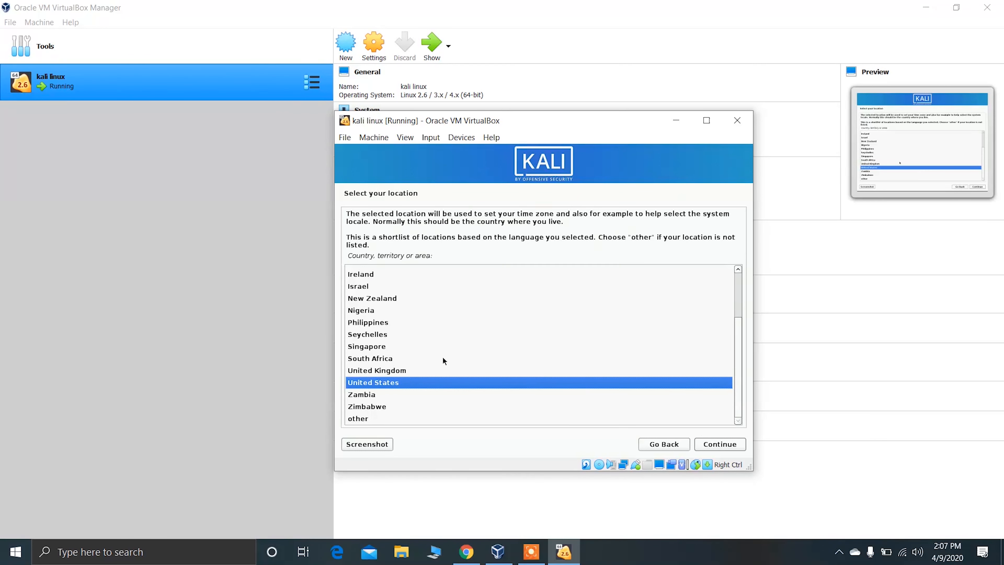
click(716, 448)
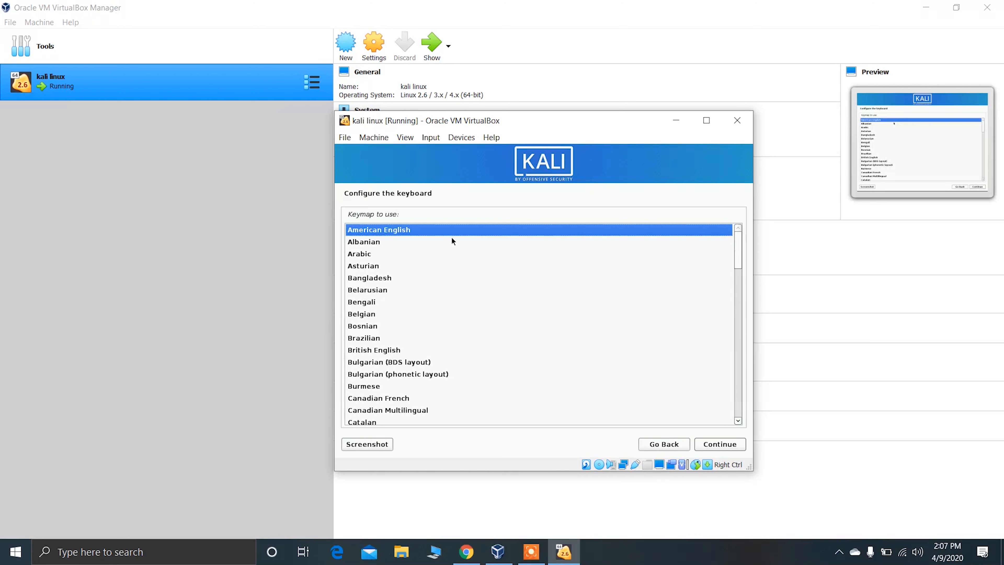
click(711, 445)
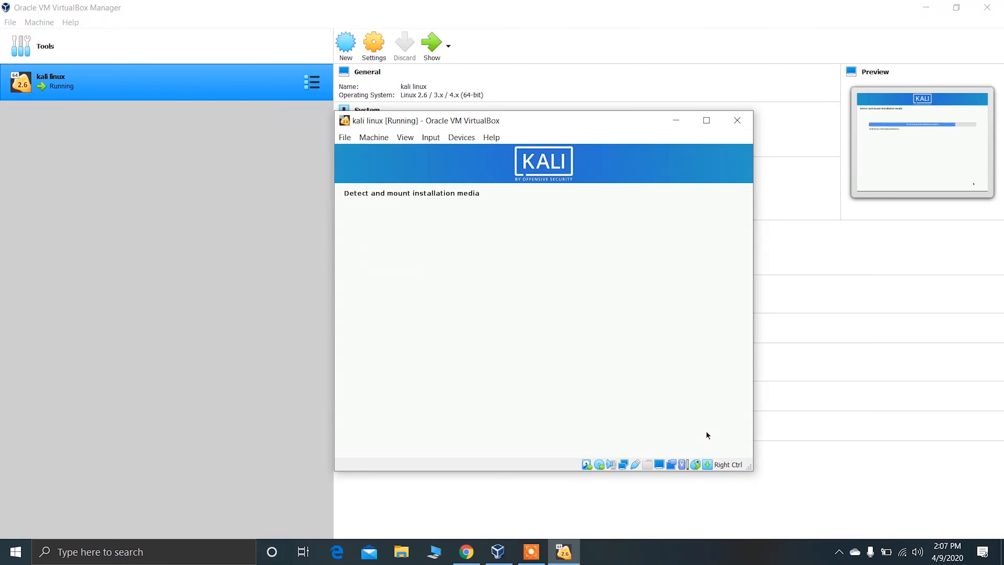
click(937, 8)
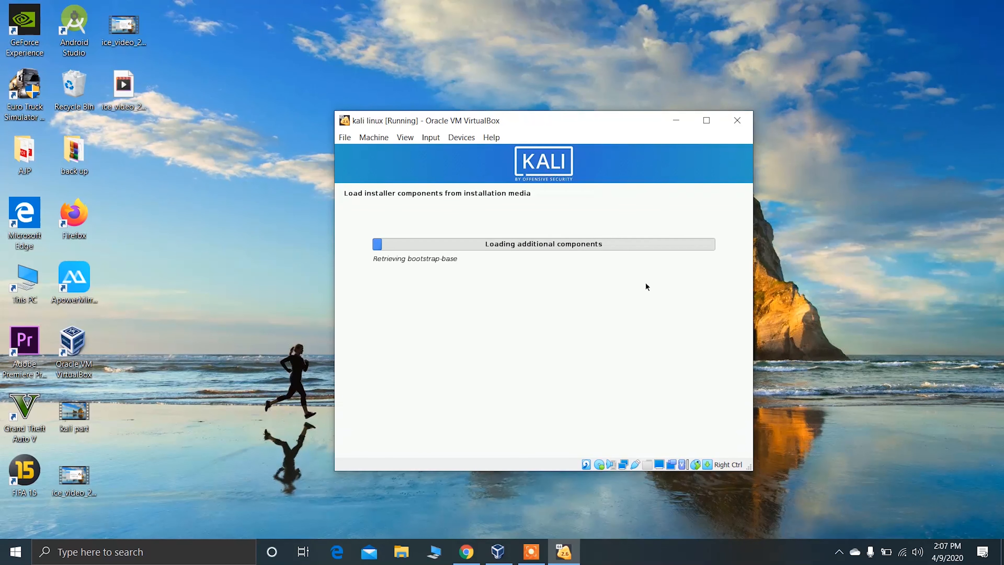
click(807, 322)
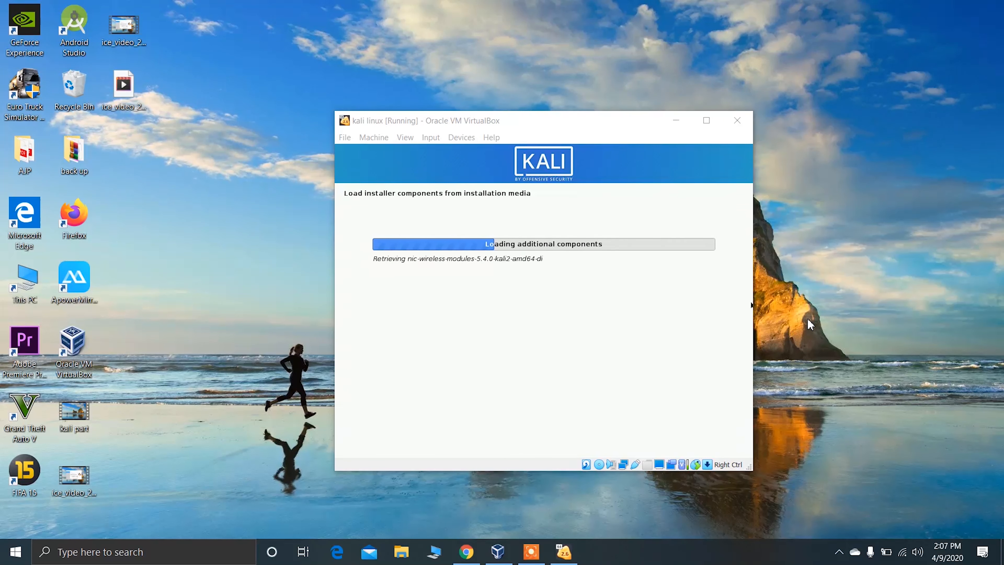
click(667, 360)
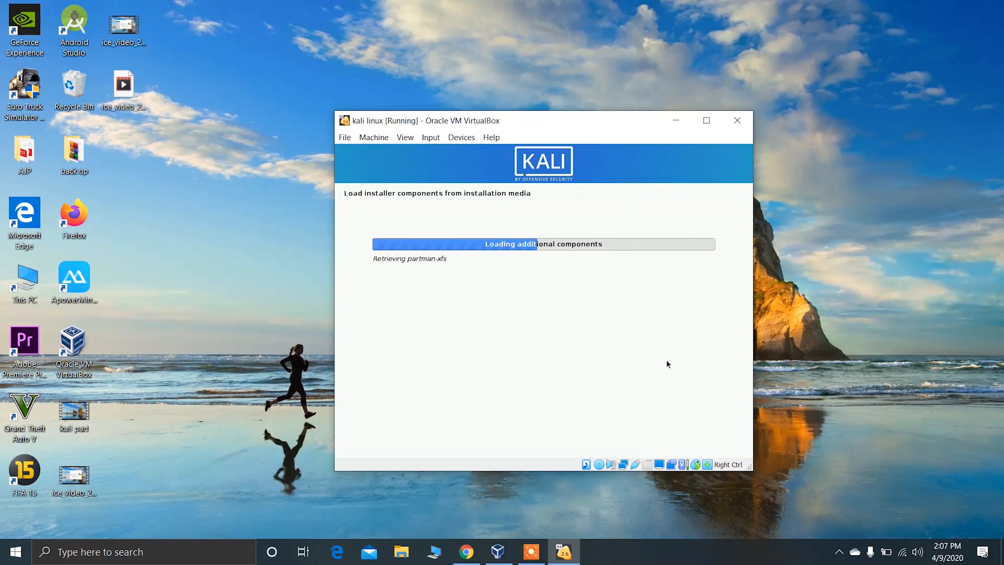
click(913, 360)
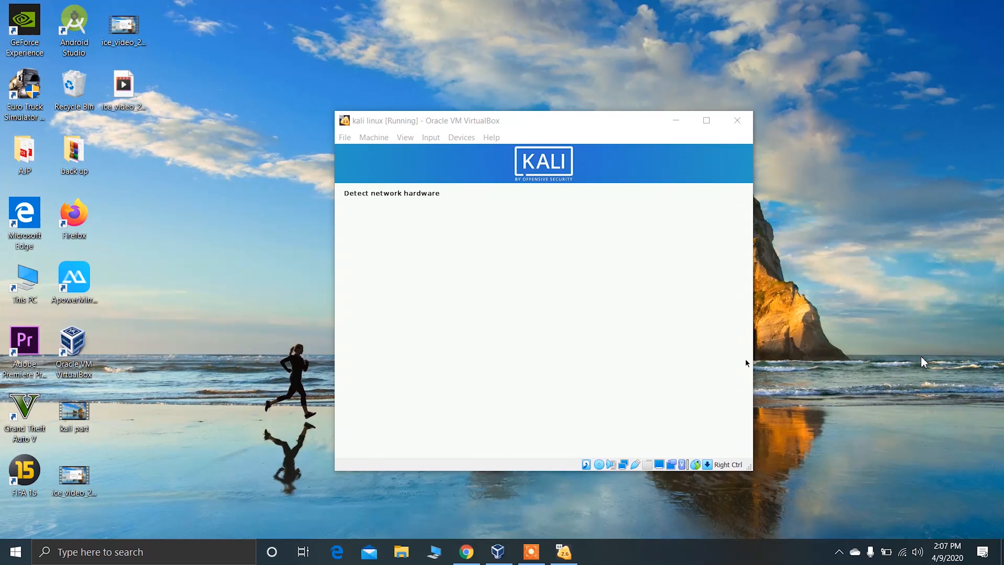
click(720, 360)
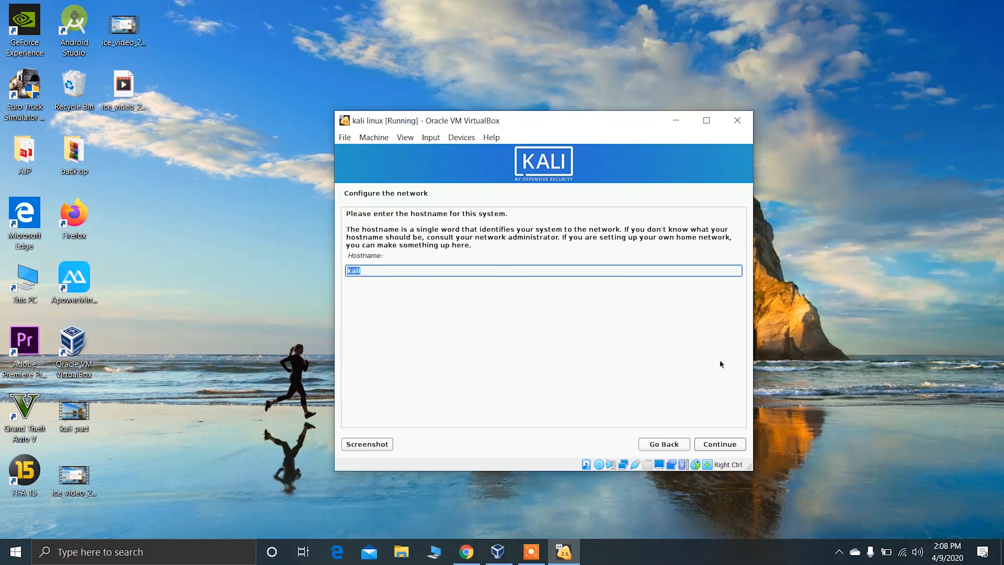
Replace the default hostname kali with the user's first name, and enter the same name as the domain name.
key(BackSpace)
key(BackSpace)
key(BackSpace)
key(BackSpace)
text(imal)
click(721, 451)
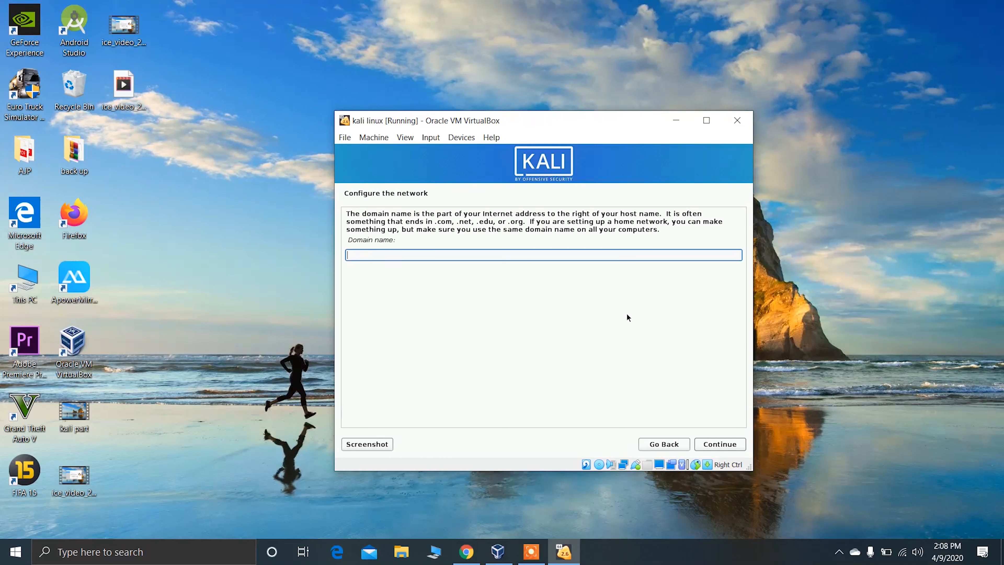
click(617, 250)
text(himal)
click(717, 444)
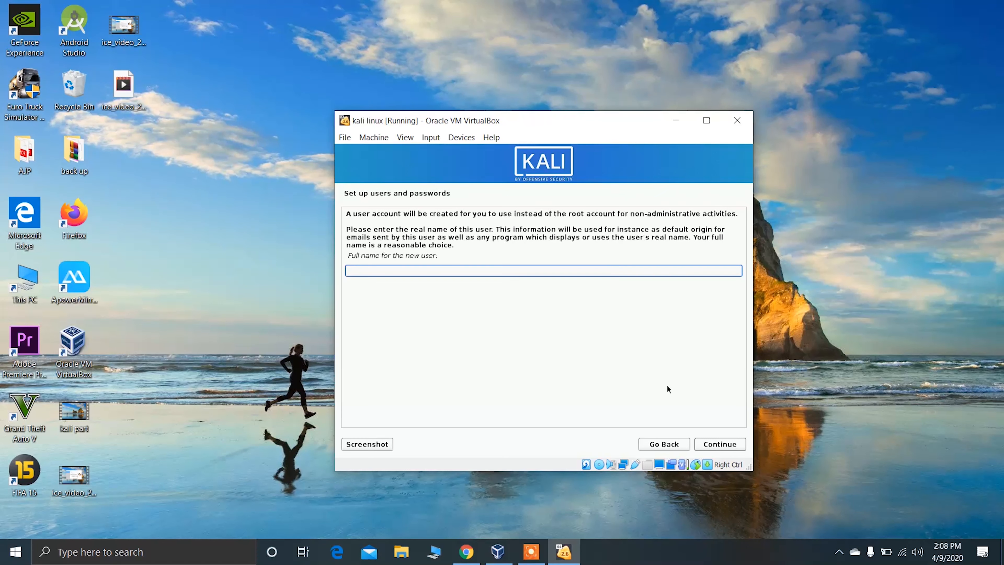
Enter the new user's full name and proceed to the account's username.
text(himal)
click(719, 449)
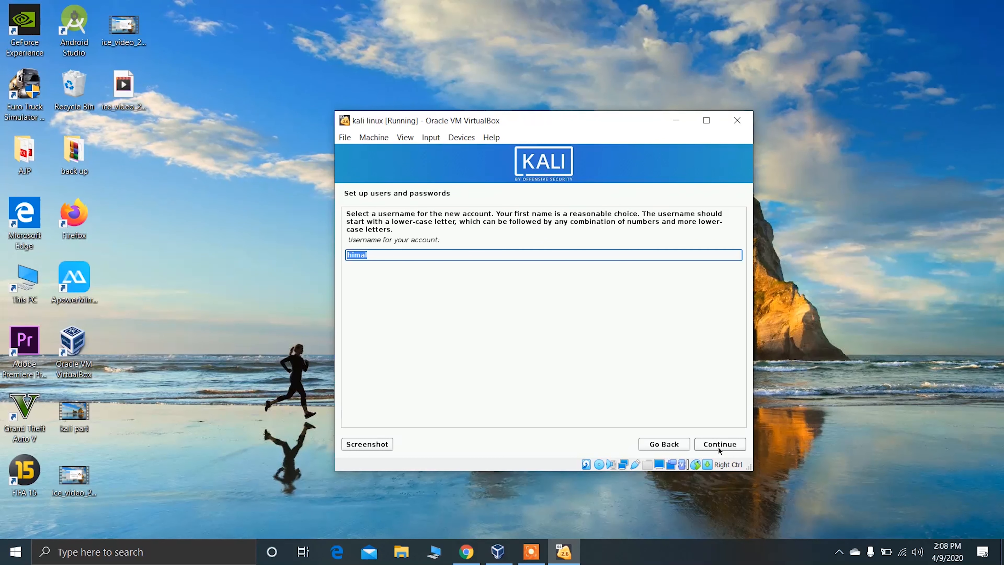
Accept the suggested username for the new account, then enter and re-enter the new user's password.
click(718, 448)
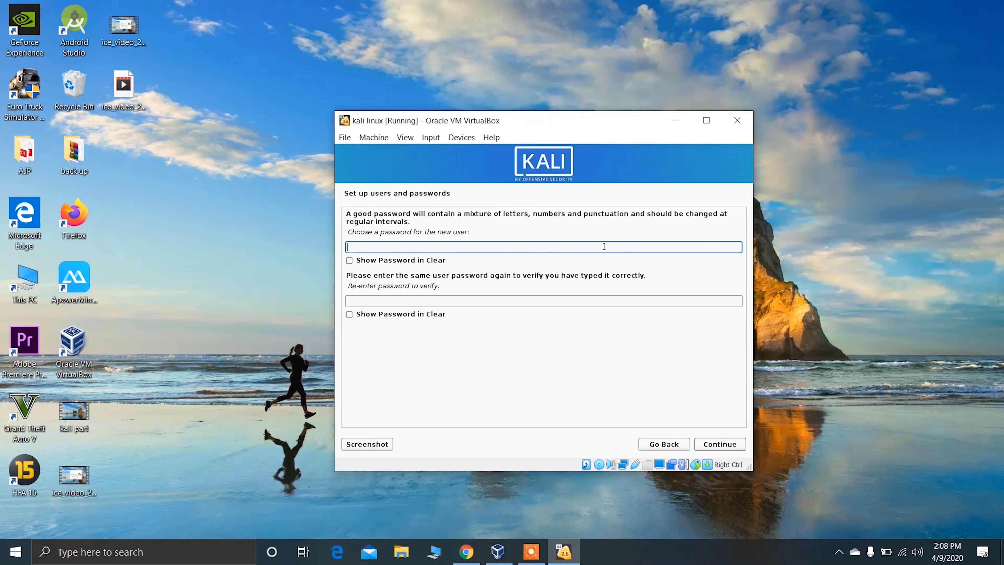
text(ka•••)
click(485, 300)
text(•••••)
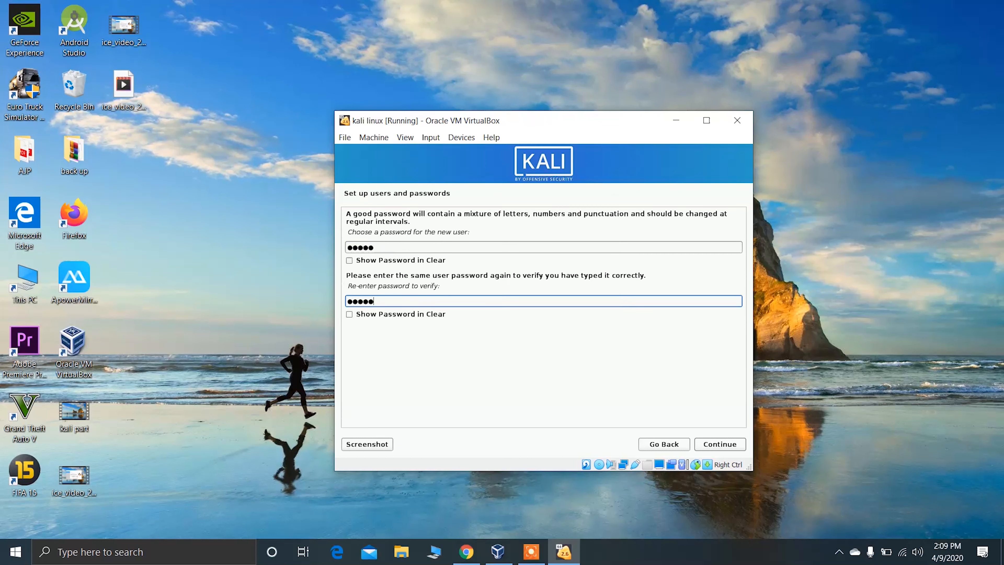
click(721, 443)
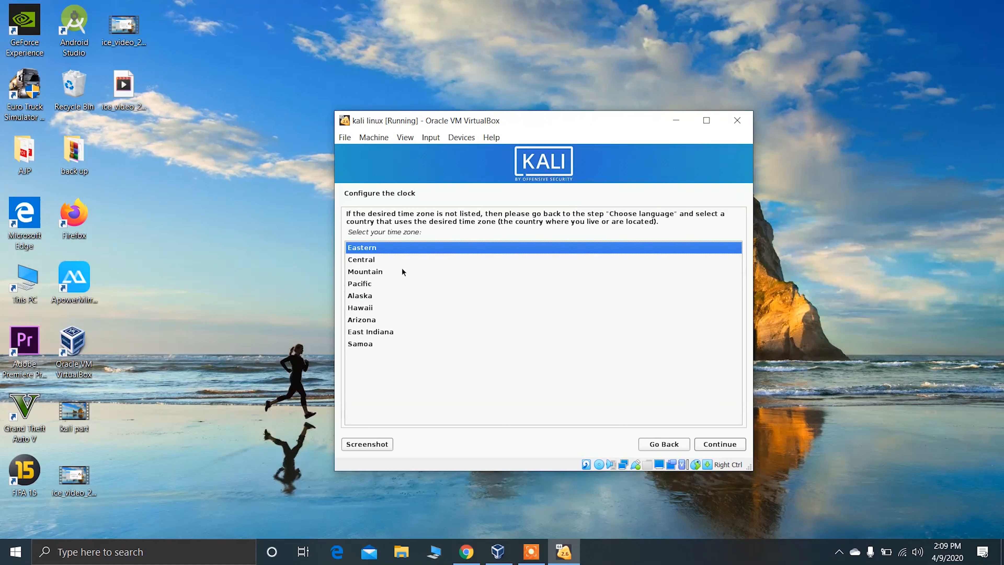
Keep the Eastern time zone and choose guided partitioning of the entire sda disk with all files in one partition.
click(728, 447)
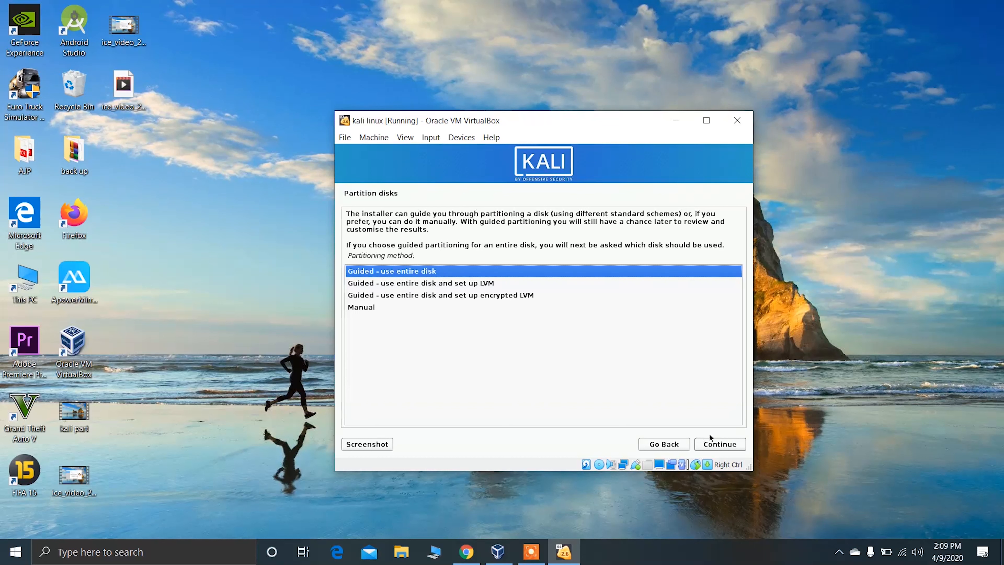
click(719, 444)
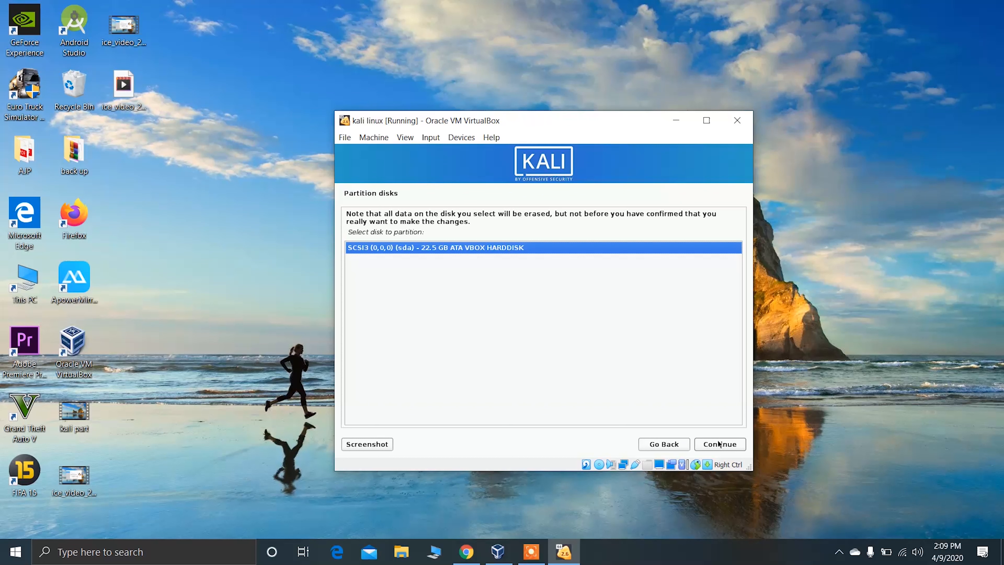
click(719, 444)
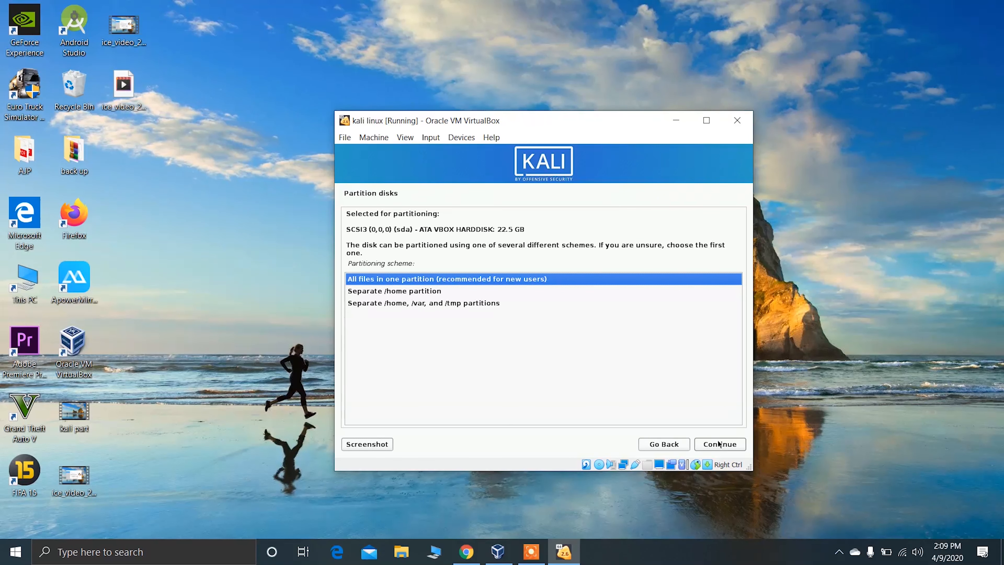
click(718, 444)
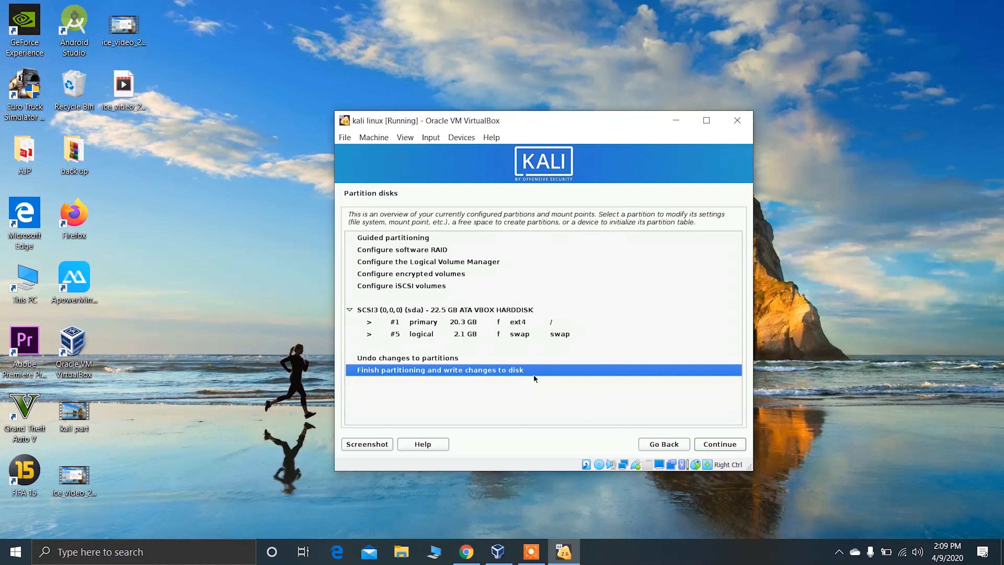
Finish partitioning and confirm with Yes that the changes are written to the disk.
click(732, 447)
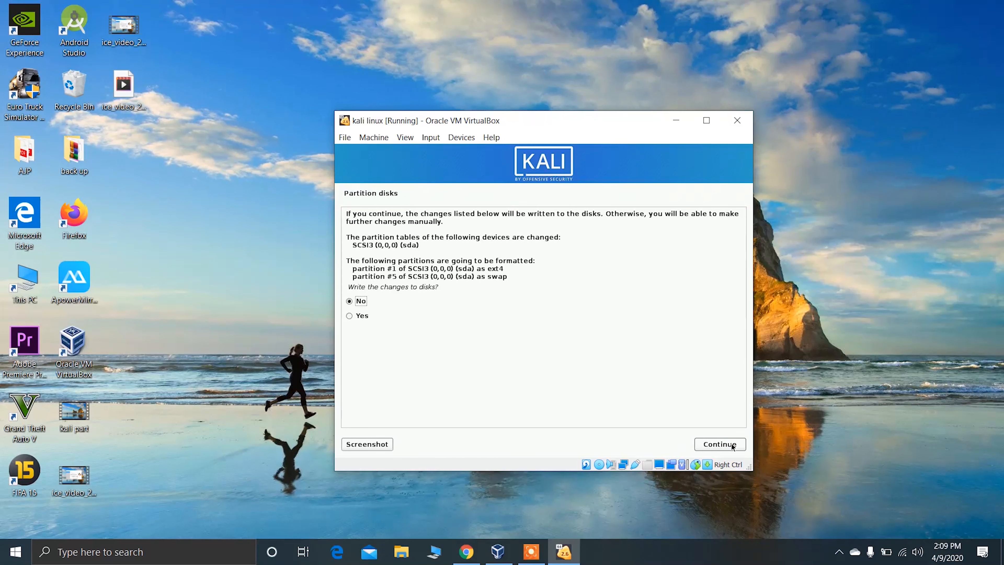
click(361, 316)
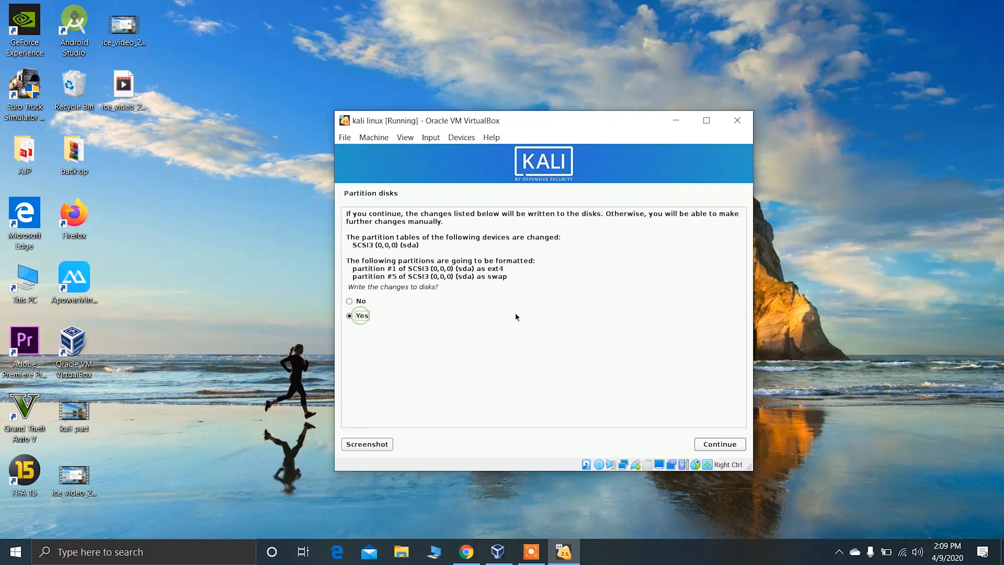
click(707, 445)
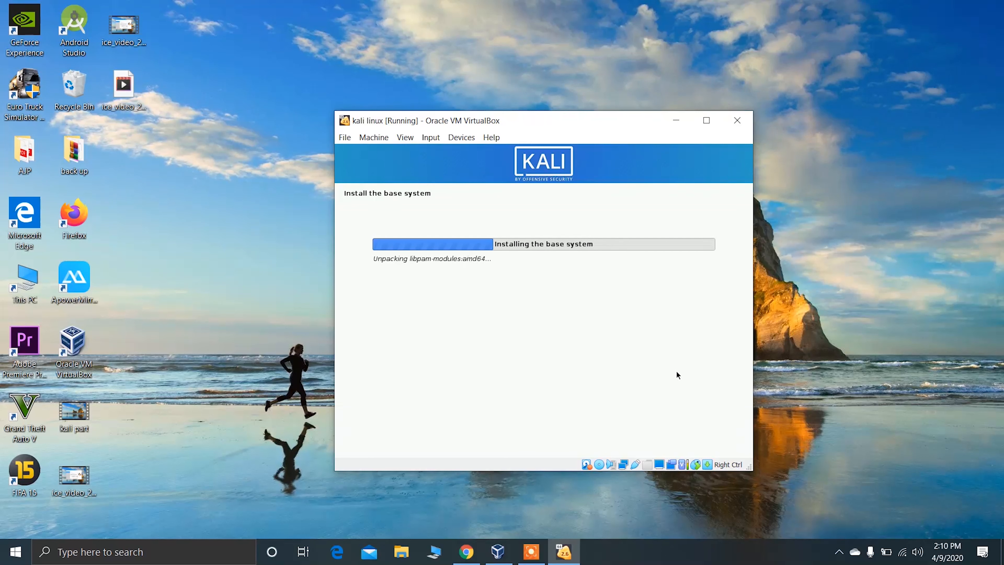
click(1000, 358)
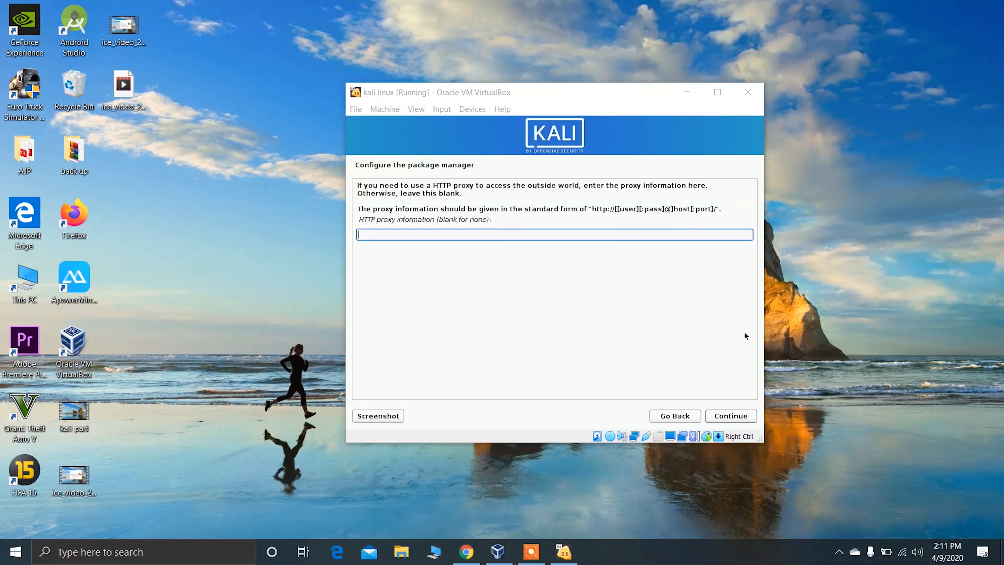
click(643, 305)
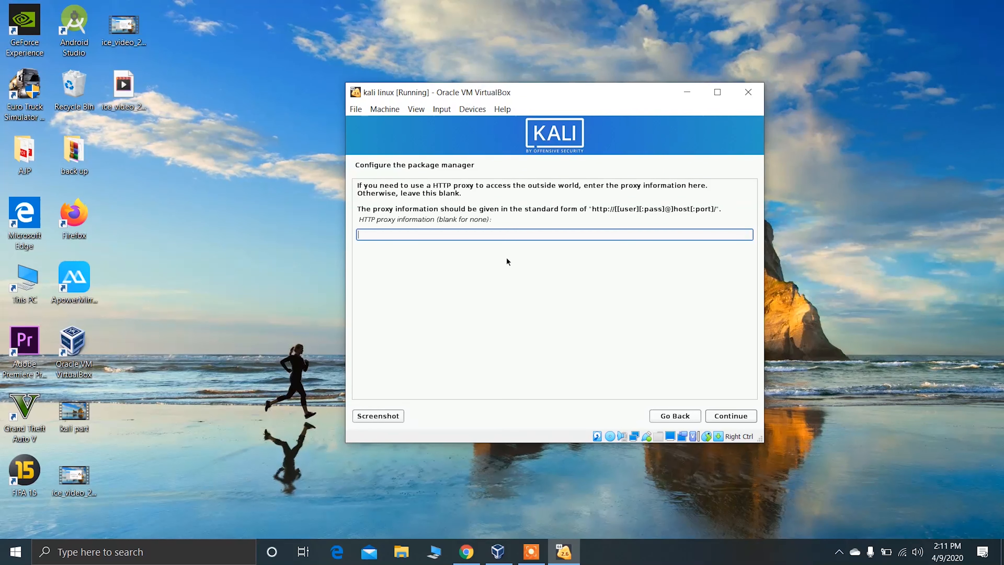
Leave the HTTP proxy blank and install the default software selection with Xfce, top10 and default tools.
click(744, 420)
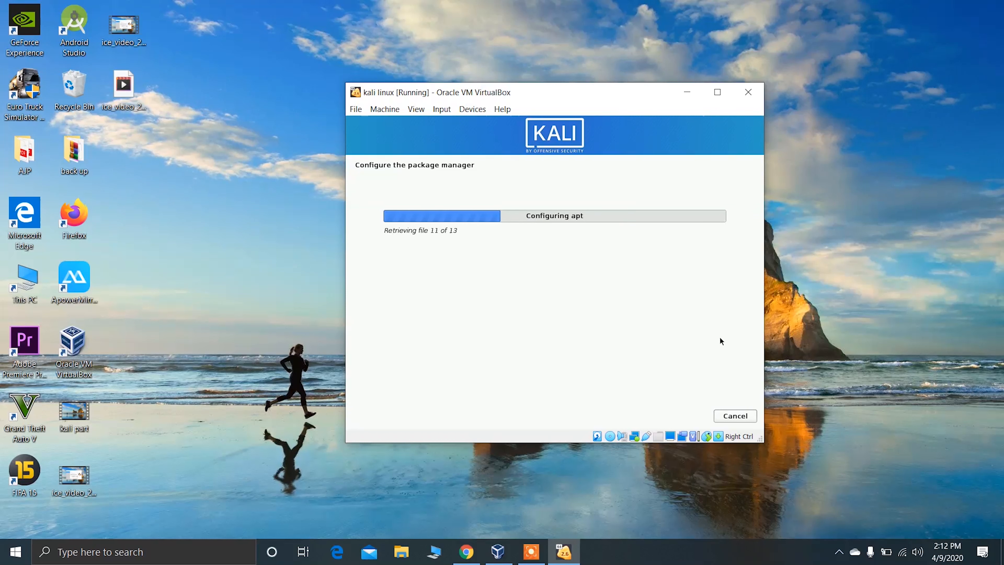
click(1000, 436)
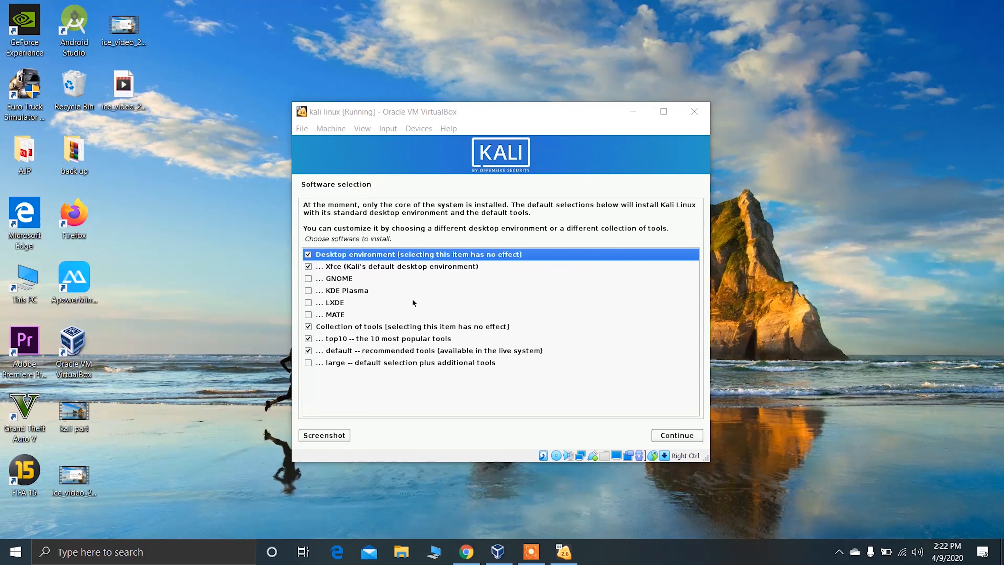
click(691, 436)
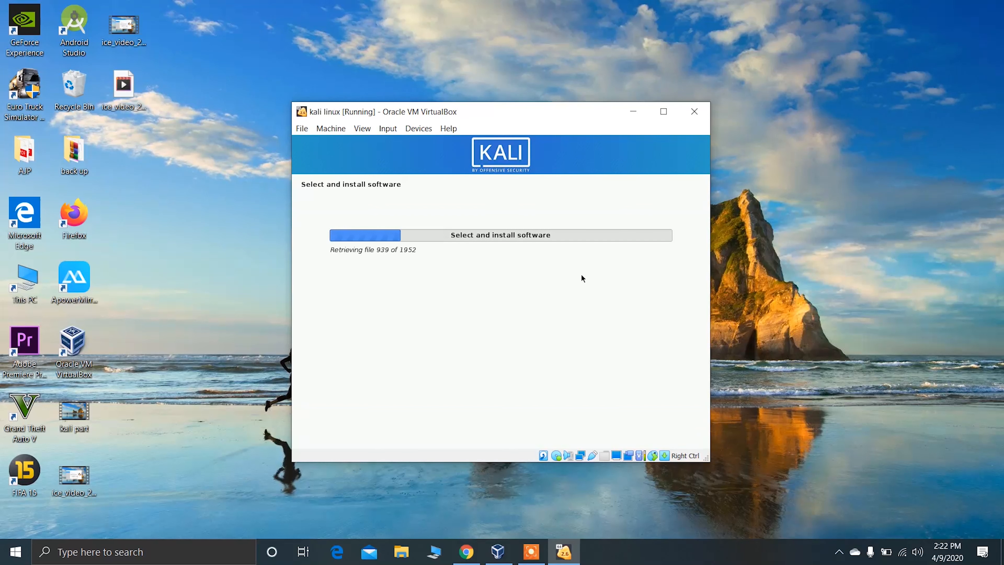
click(863, 340)
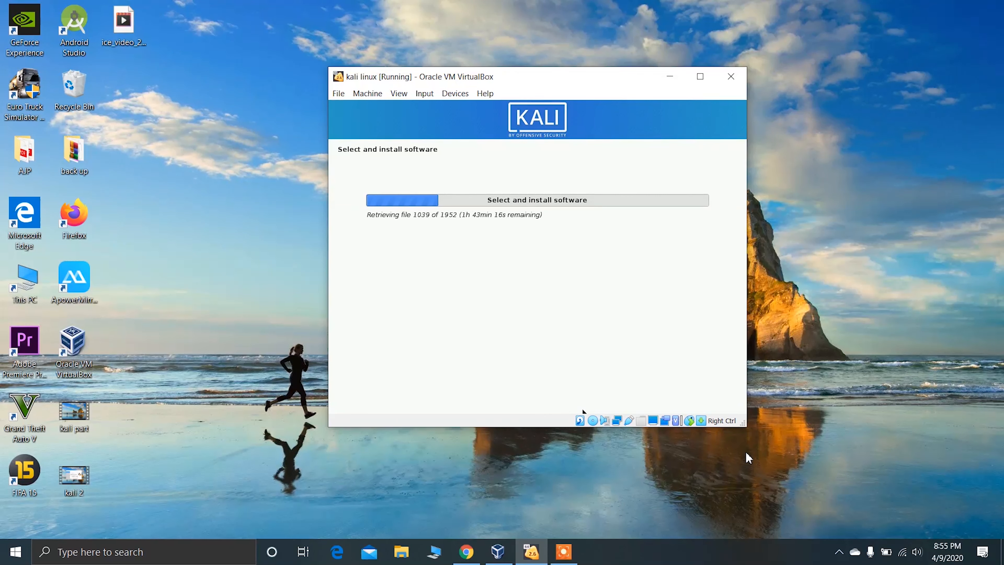
click(903, 560)
click(903, 560)
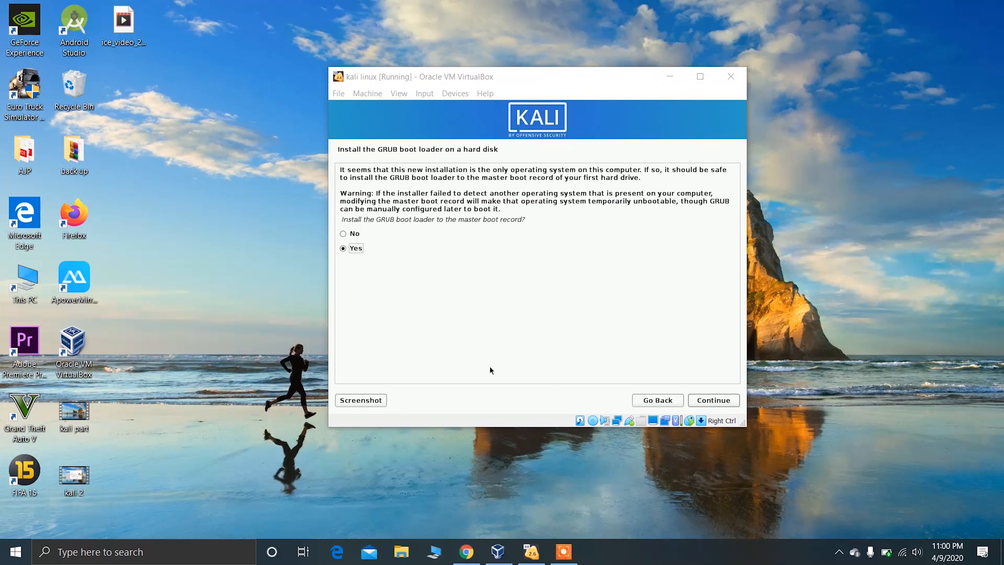
Install the GRUB boot loader to the master boot record, choosing /dev/sda as the device.
click(352, 250)
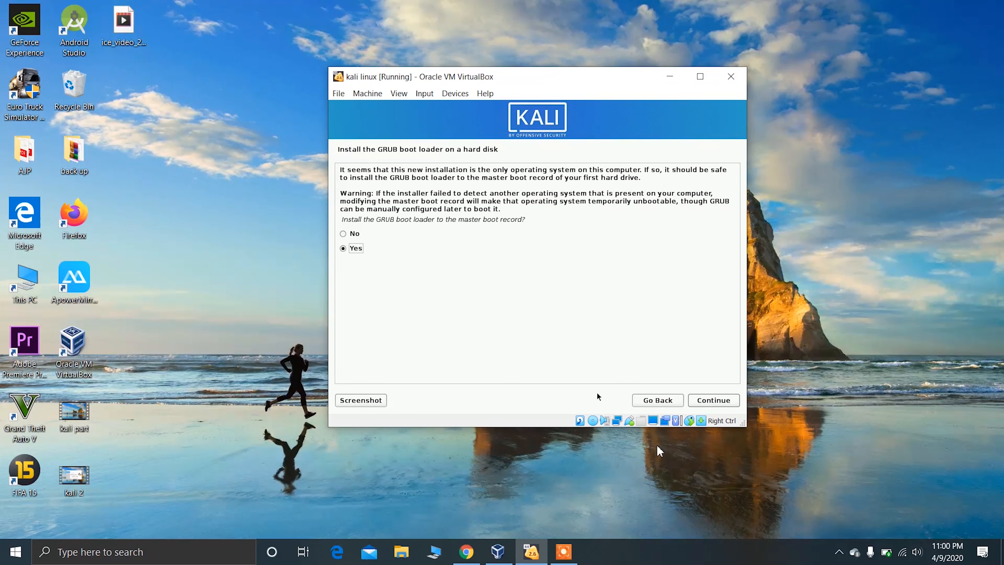
click(719, 400)
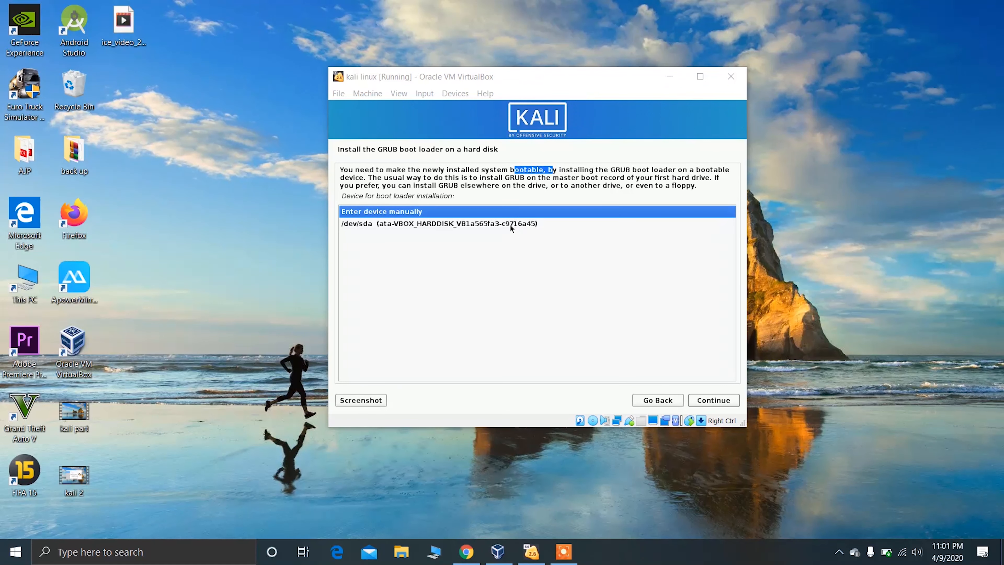
click(510, 224)
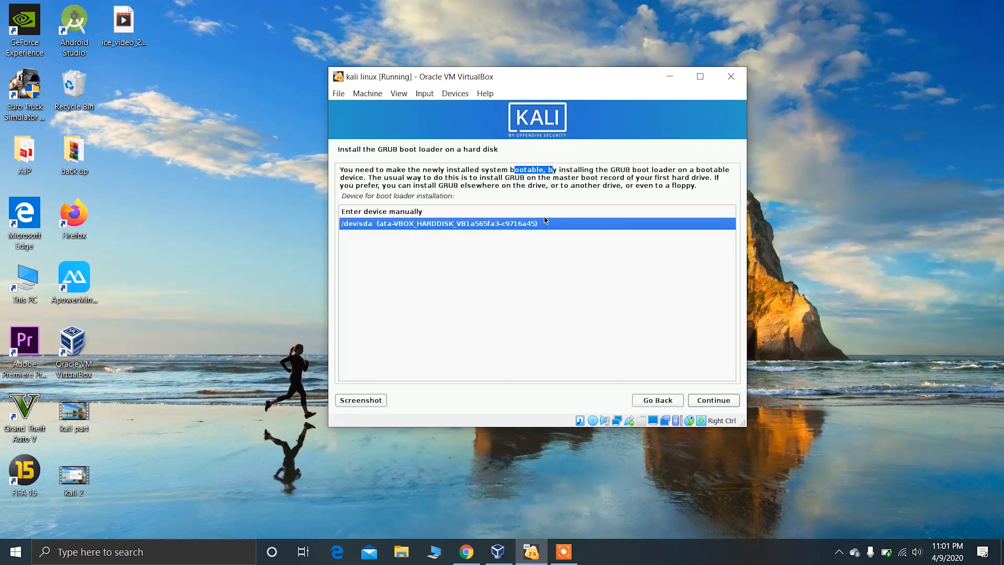
click(736, 399)
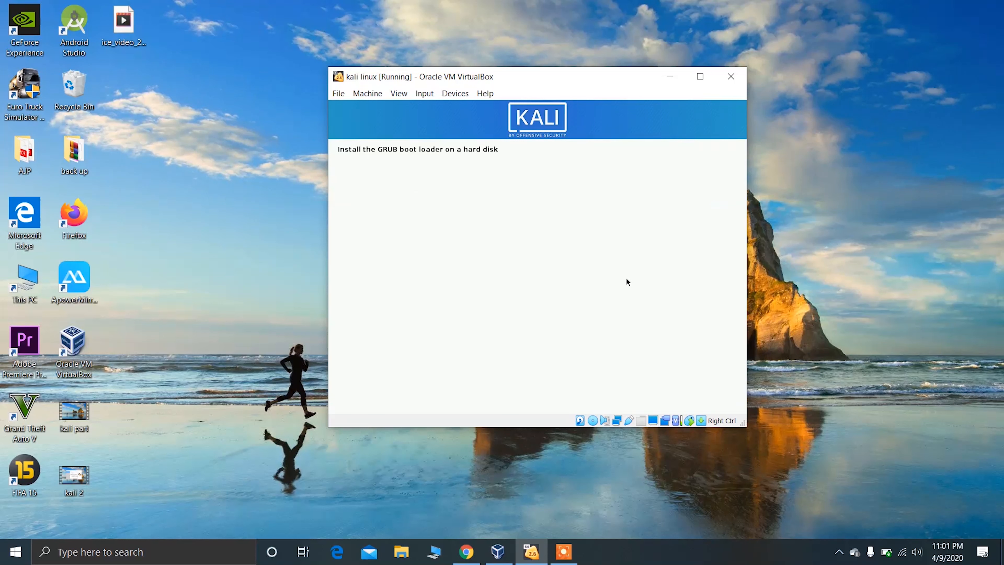
click(840, 284)
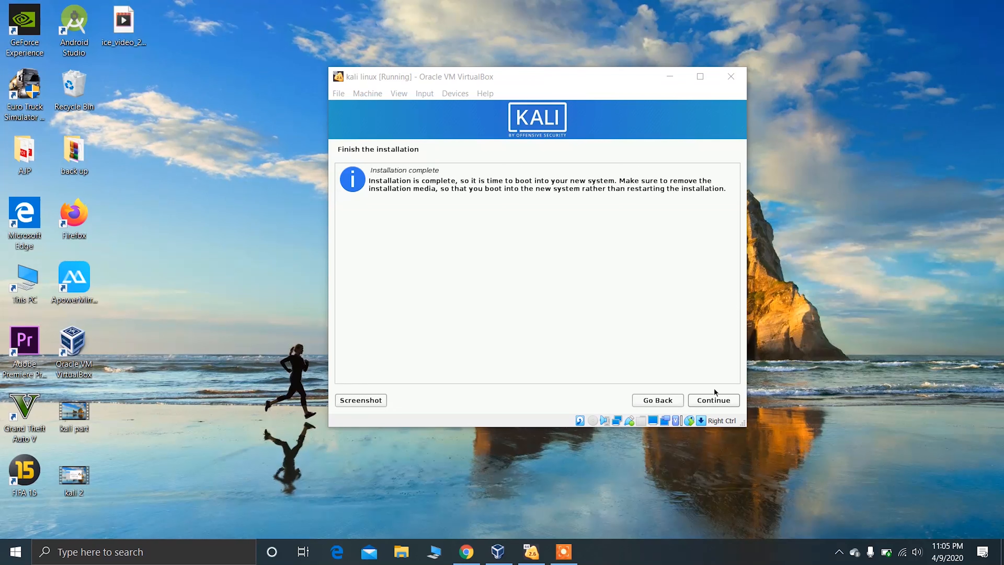
Finish the installation, boot the new system with Kali GNU/Linux and dismiss the mouse pointer integration notice.
click(709, 401)
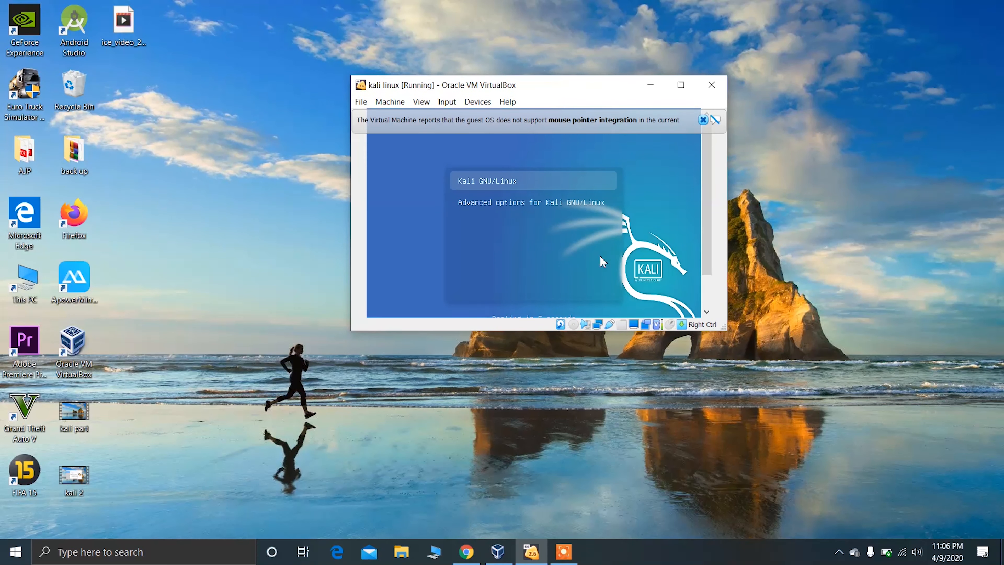
key(Return)
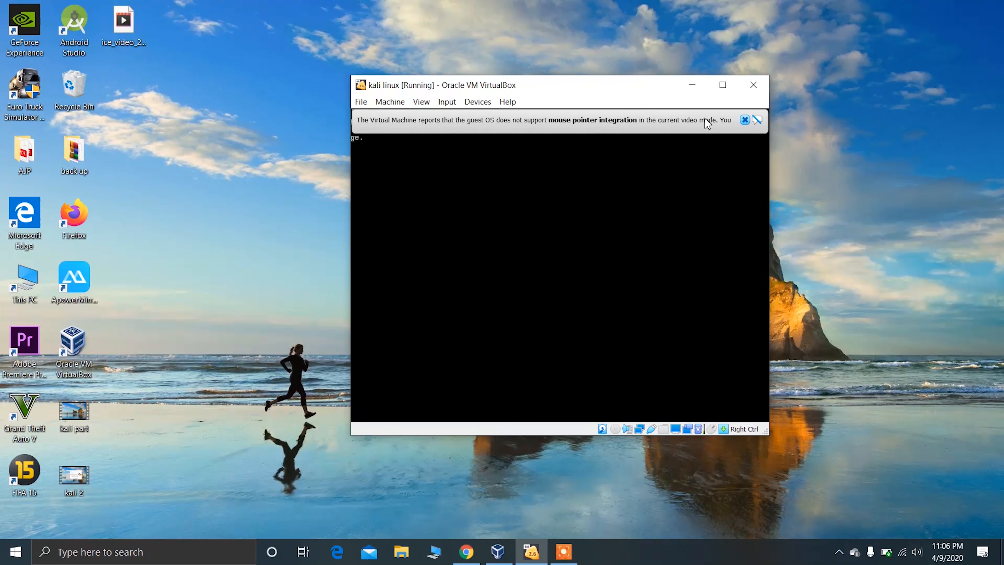
click(745, 120)
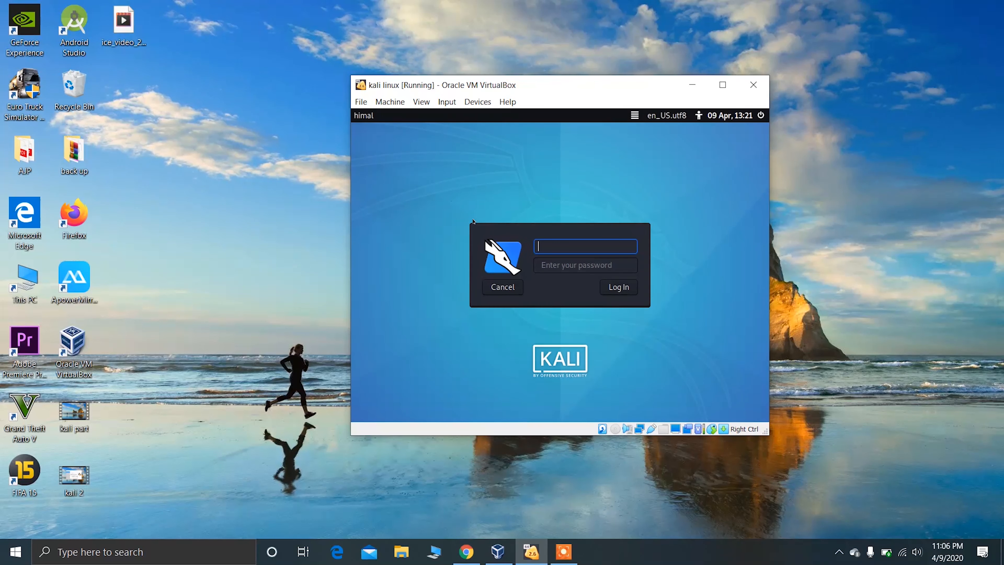
Log in to Kali with the account's username and password.
text(imal)
click(619, 288)
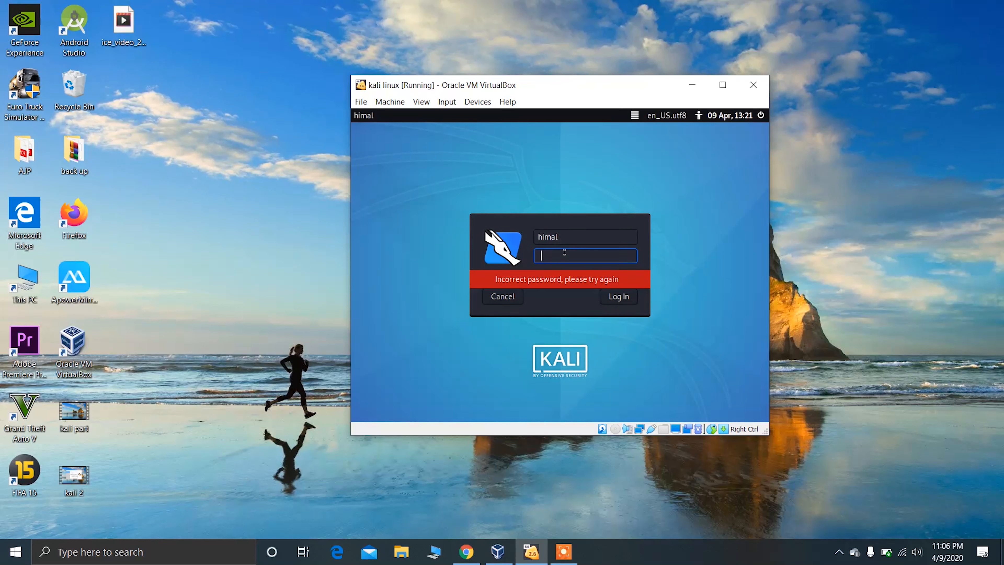
text(•••••)
key(Return)
text(•••••)
click(630, 297)
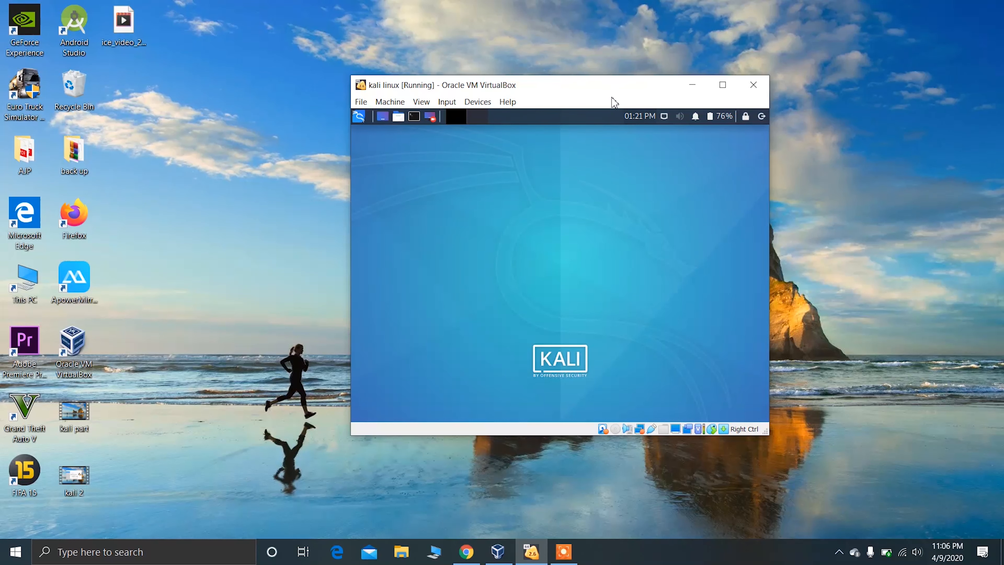
drag(611, 85, 624, 80)
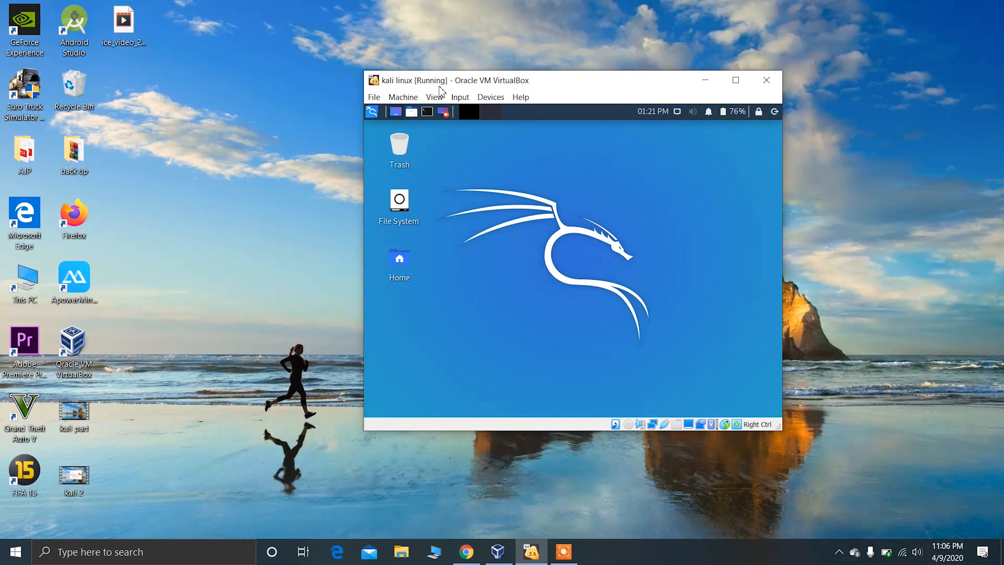
click(438, 97)
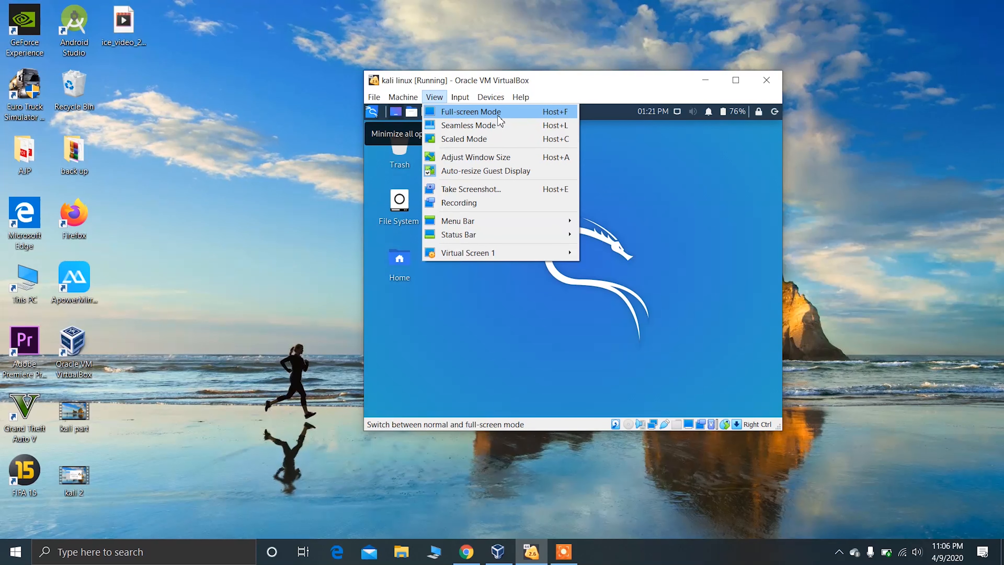
click(541, 323)
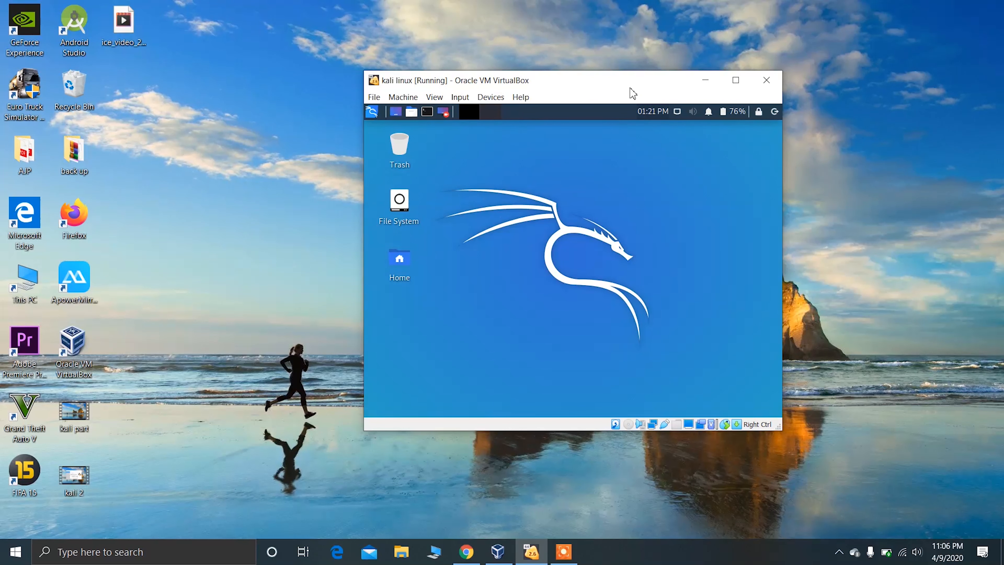
drag(632, 88, 576, 81)
right_click(913, 157)
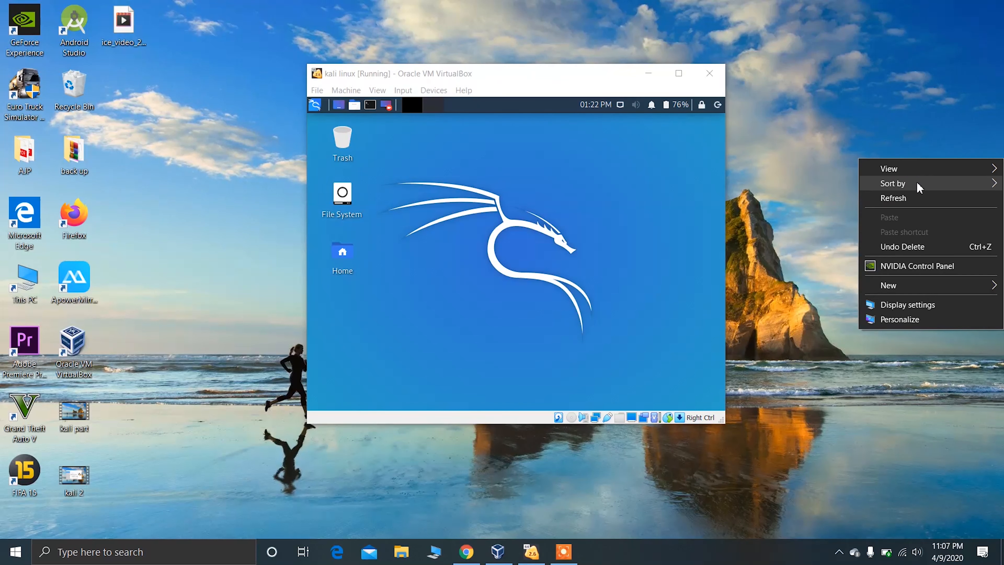
click(908, 195)
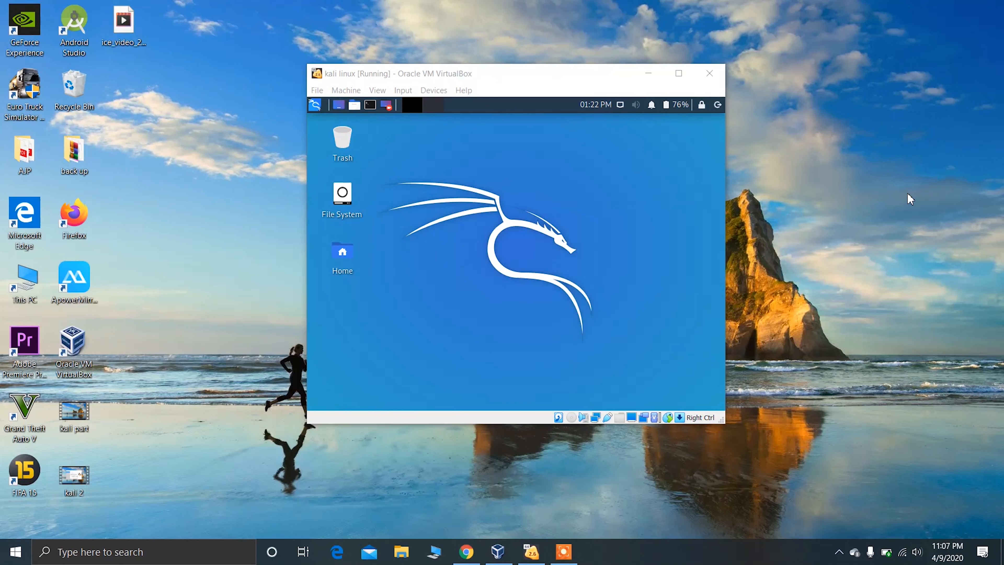